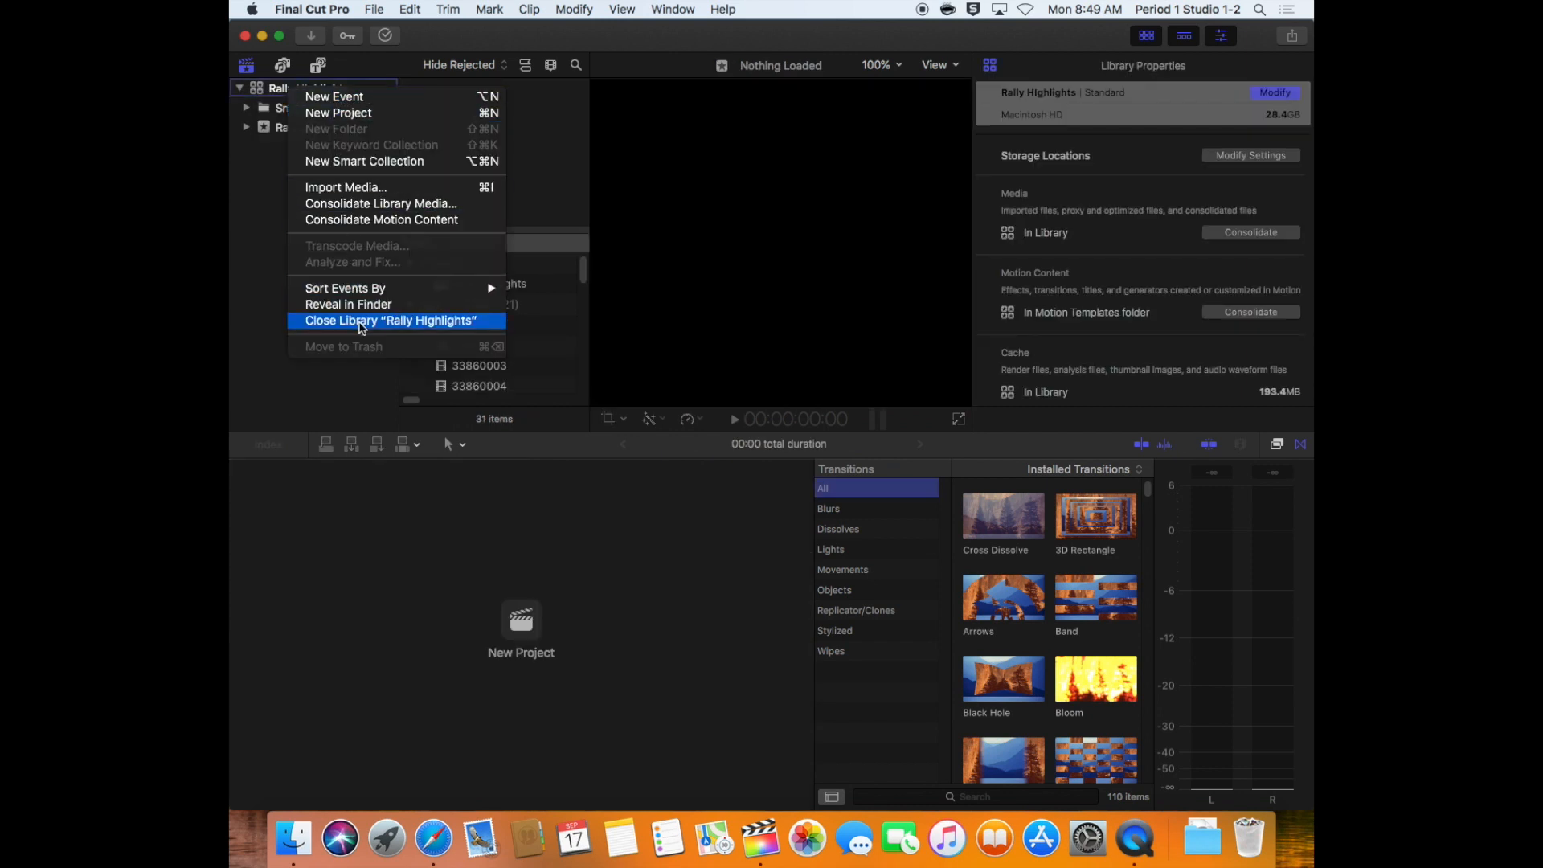
# Close the Rally Highlights library and create a new library named PW's Lower Thirds Demo
pyautogui.click(359, 322)
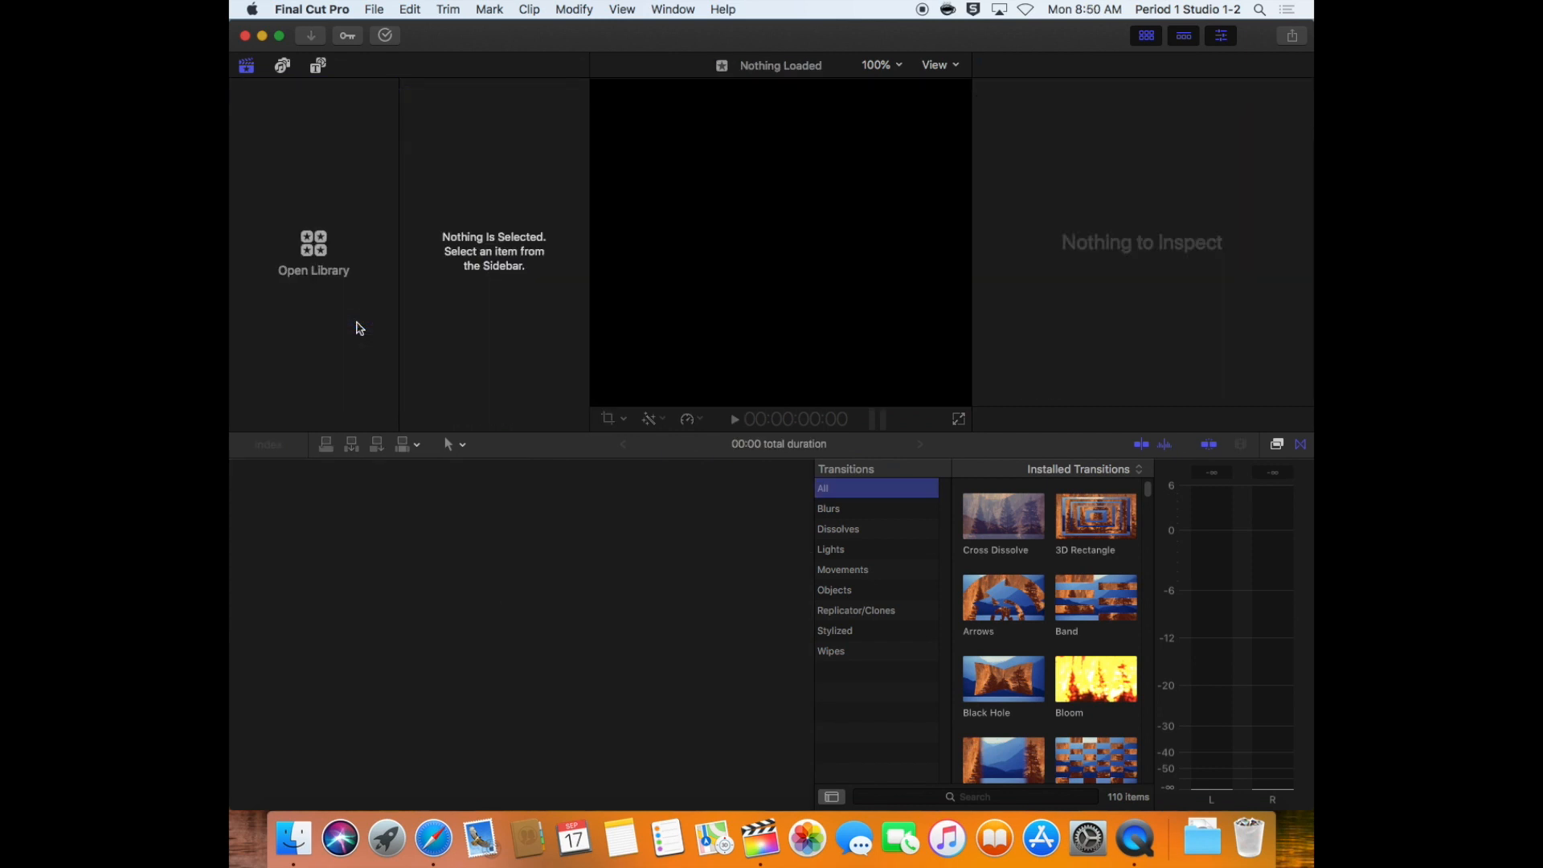
pyautogui.click(382, 10)
pyautogui.moveTo(536, 37)
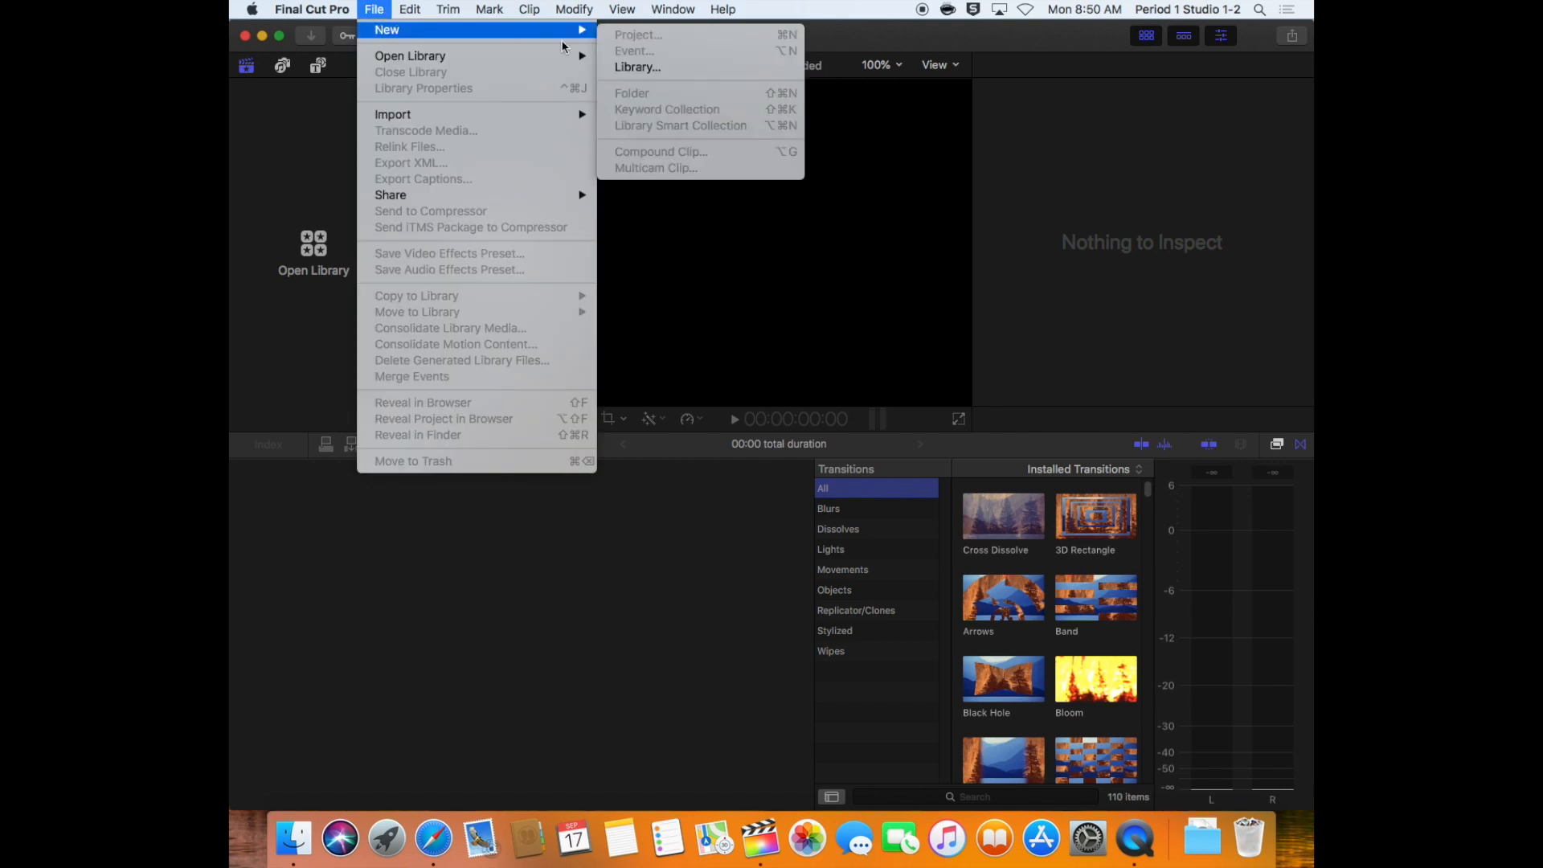
pyautogui.click(666, 68)
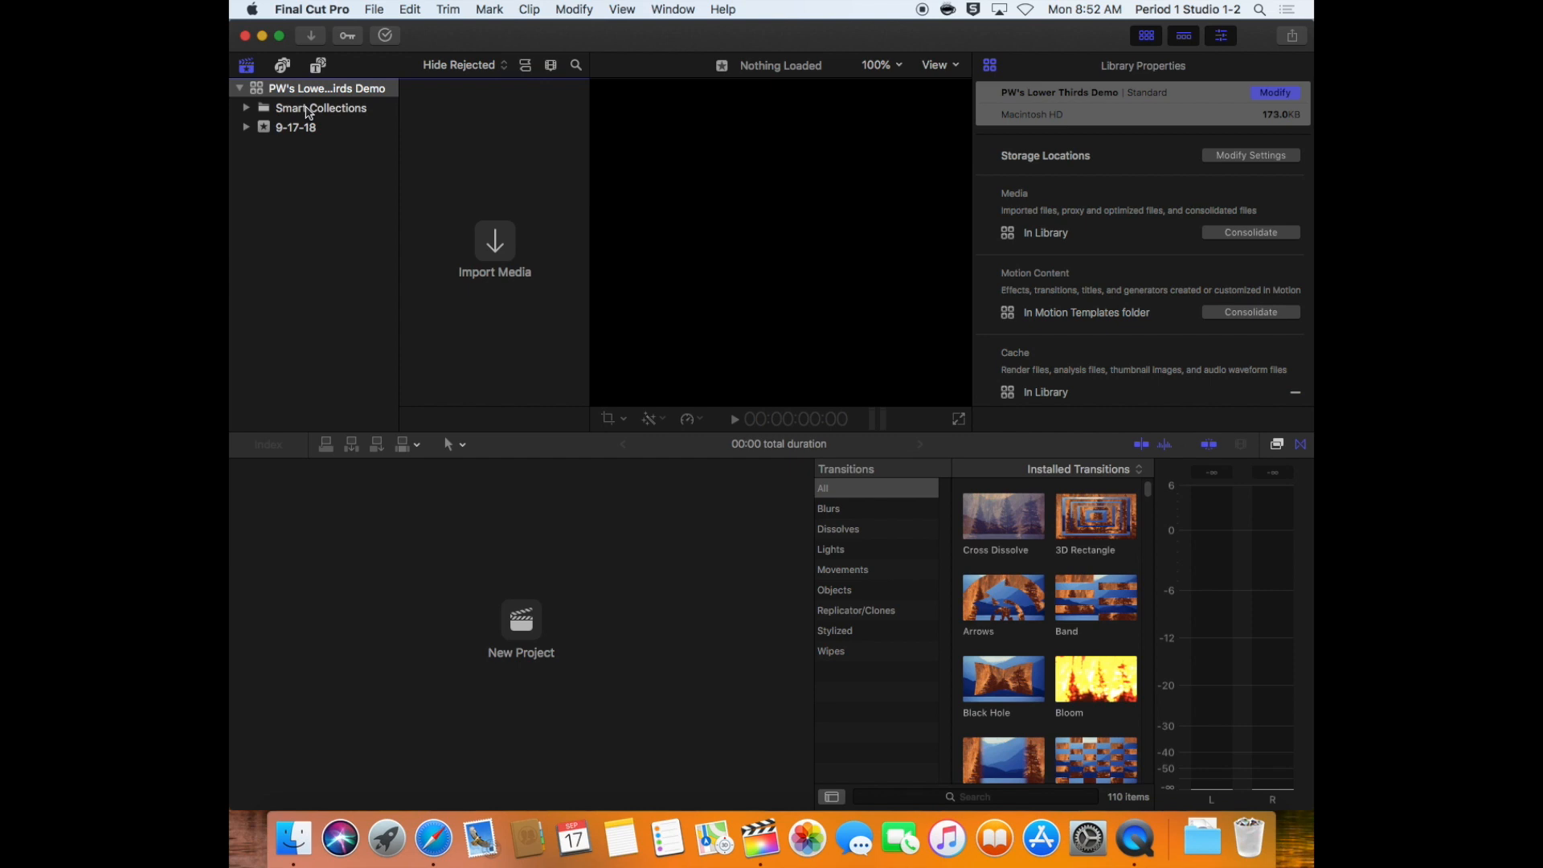
# Rename the new library's 9-17-18 event as Lower Thirds by PW
pyautogui.click(305, 130)
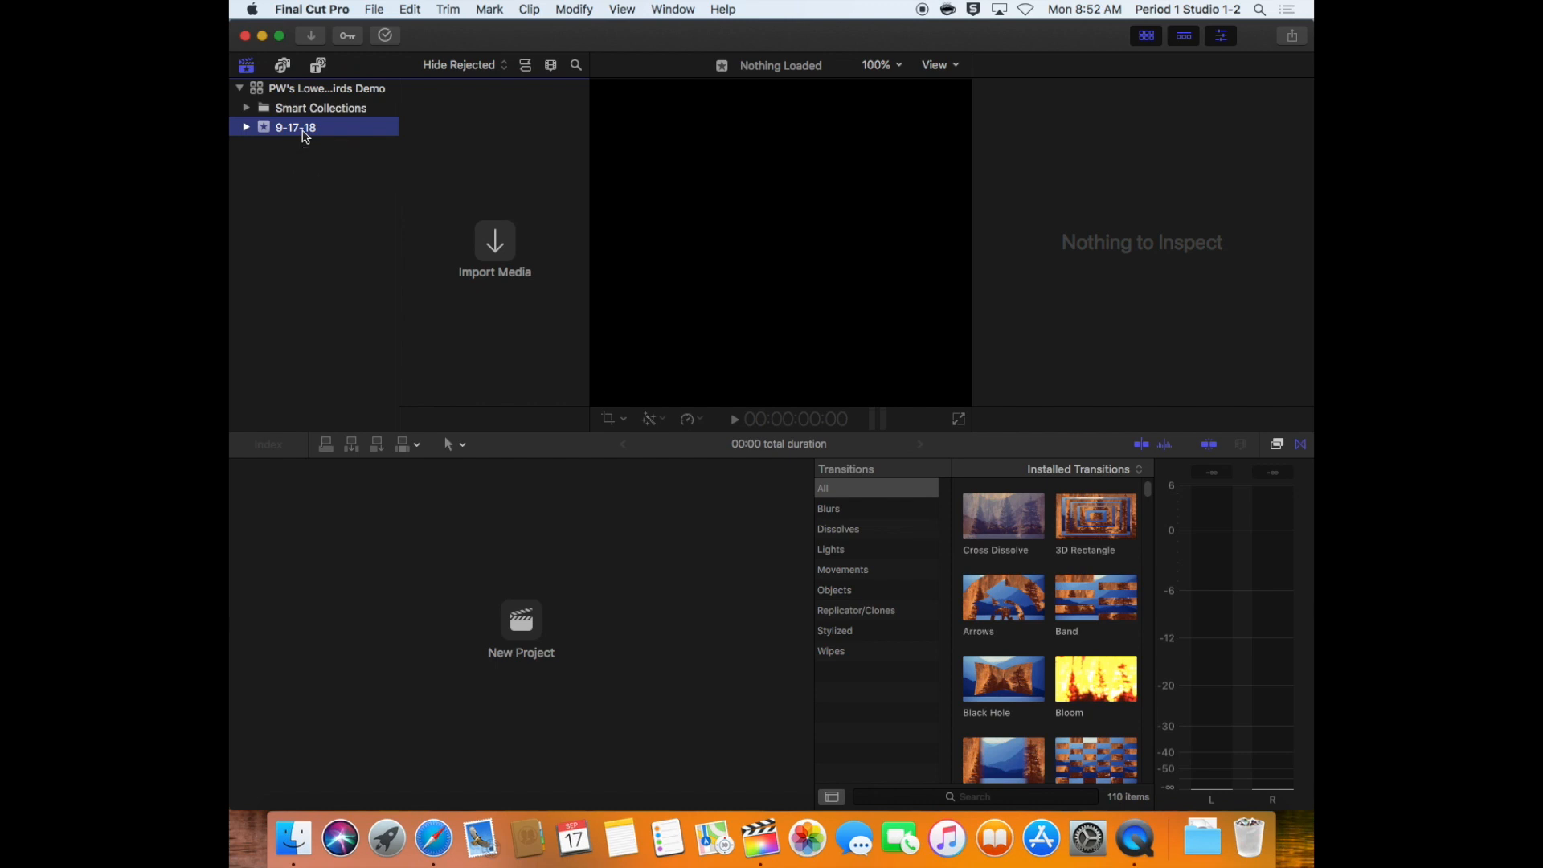
pyautogui.click(302, 131)
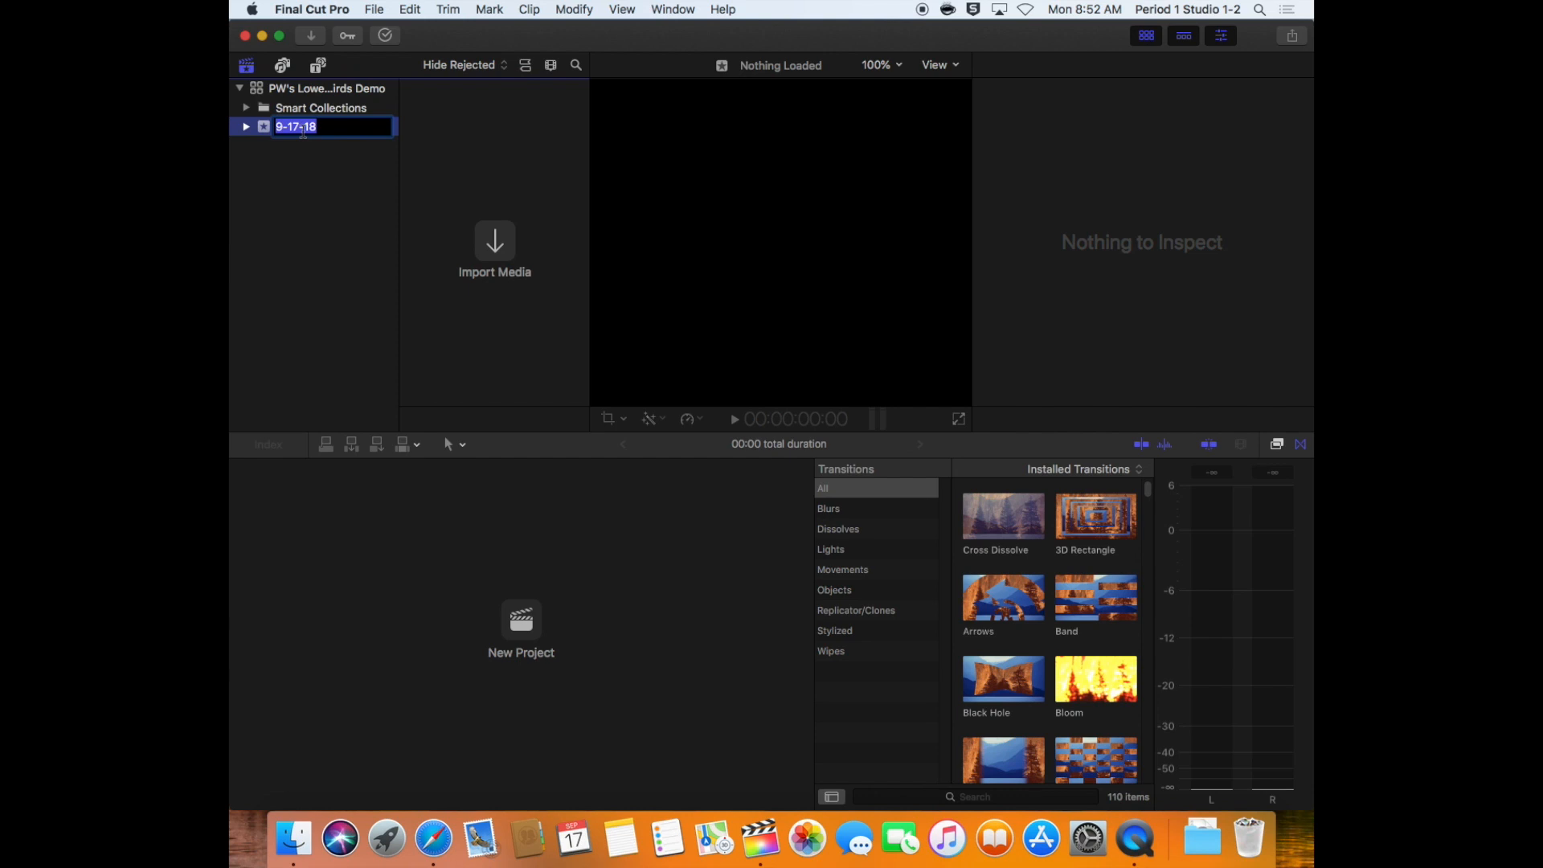
pyautogui.write('Lower Thirds by PW')
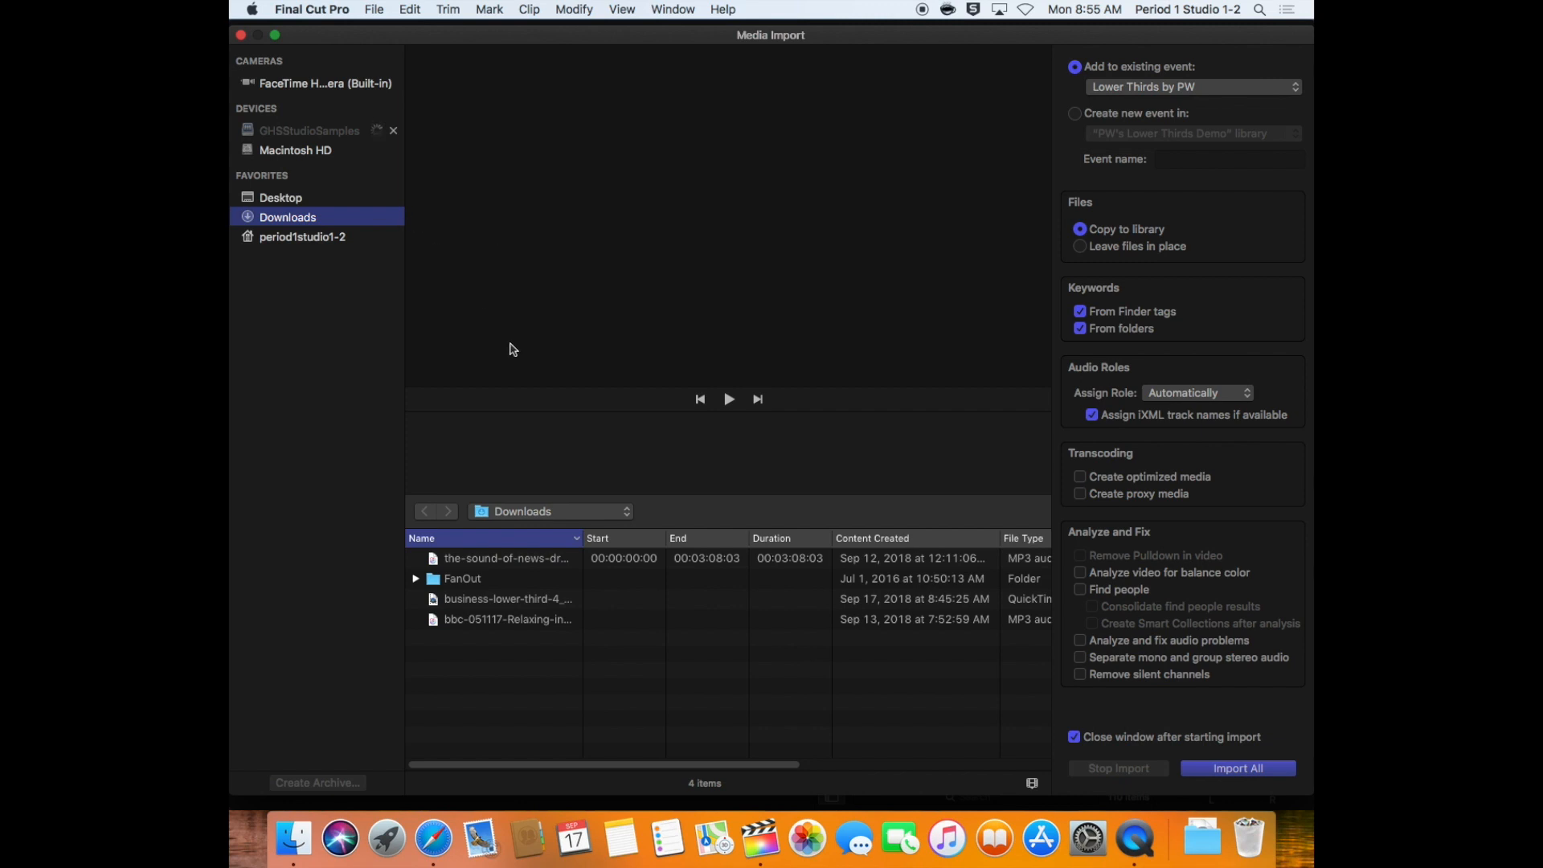
# Import the business-lower-third-4 video from the Downloads folder into the event and select it in the browser
pyautogui.click(466, 604)
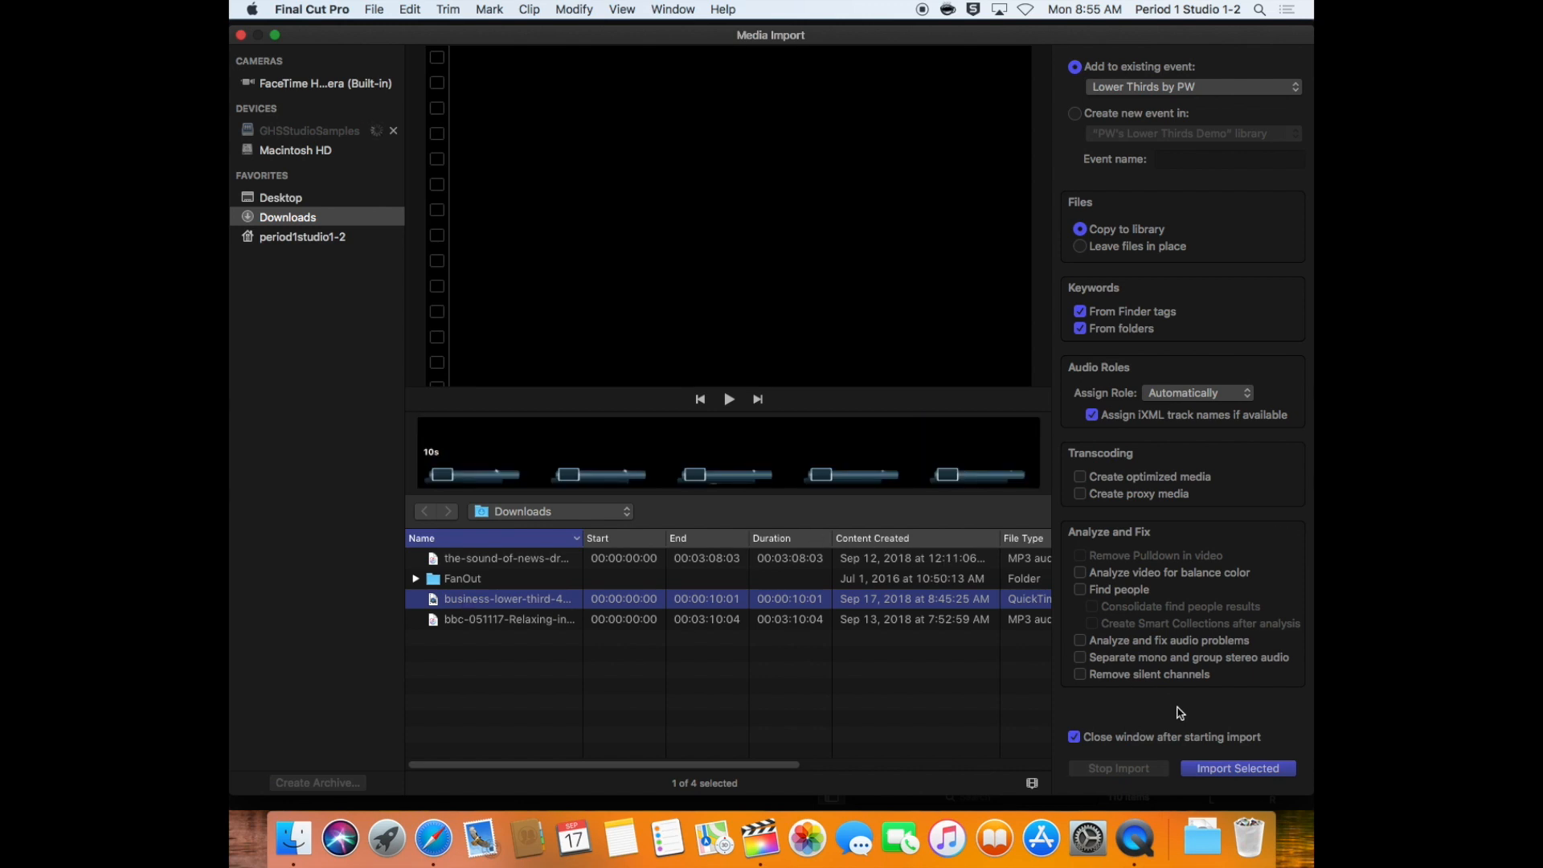
pyautogui.click(1215, 769)
pyautogui.click(466, 291)
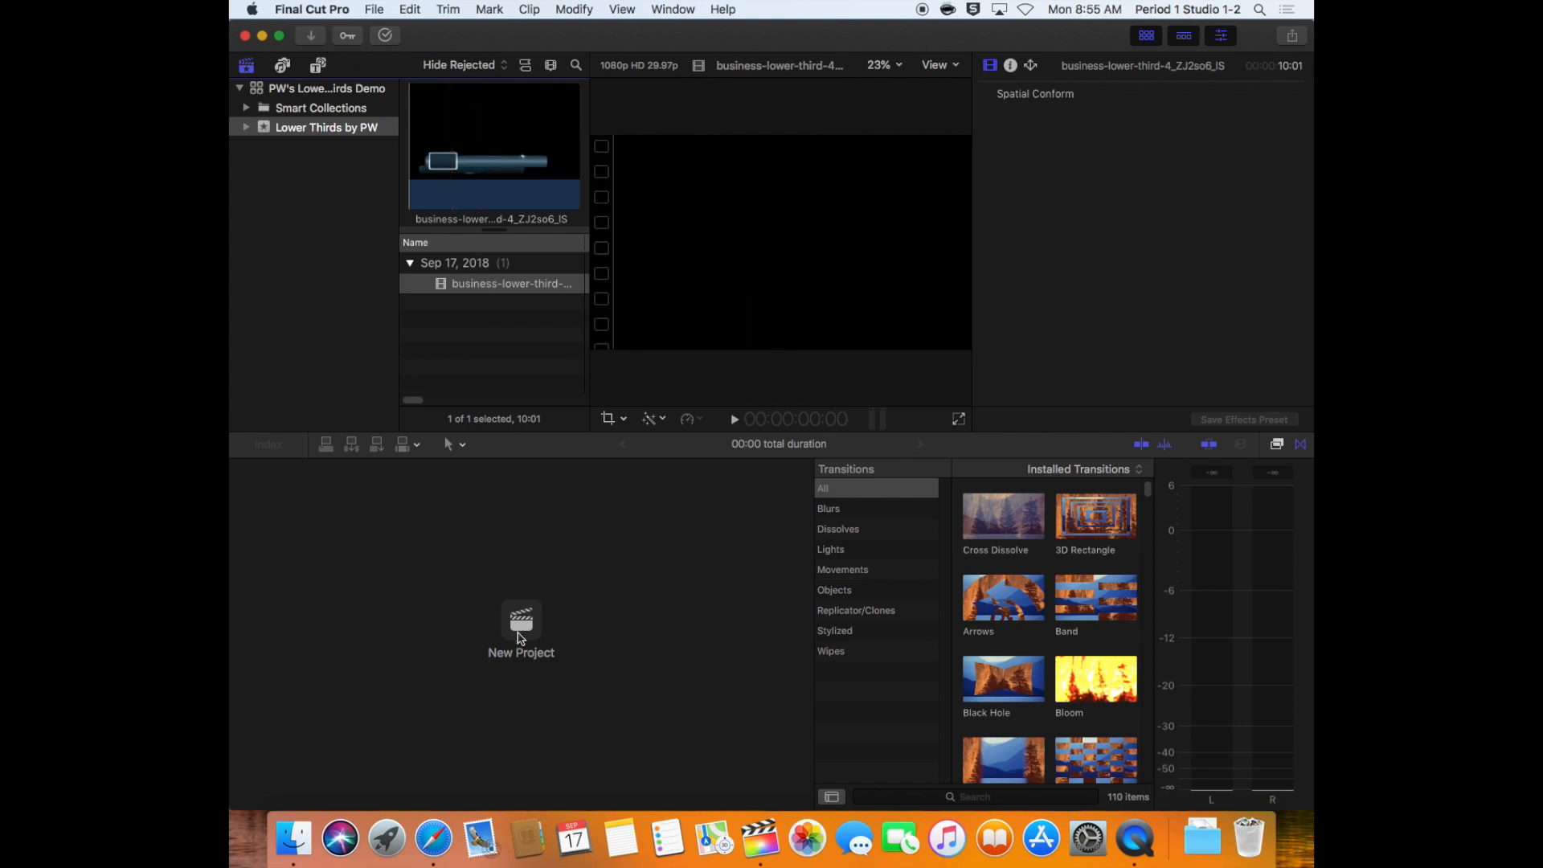
# Create a project named PW's Special Lower Thirds in the Lower Thirds by PW event
pyautogui.click(522, 623)
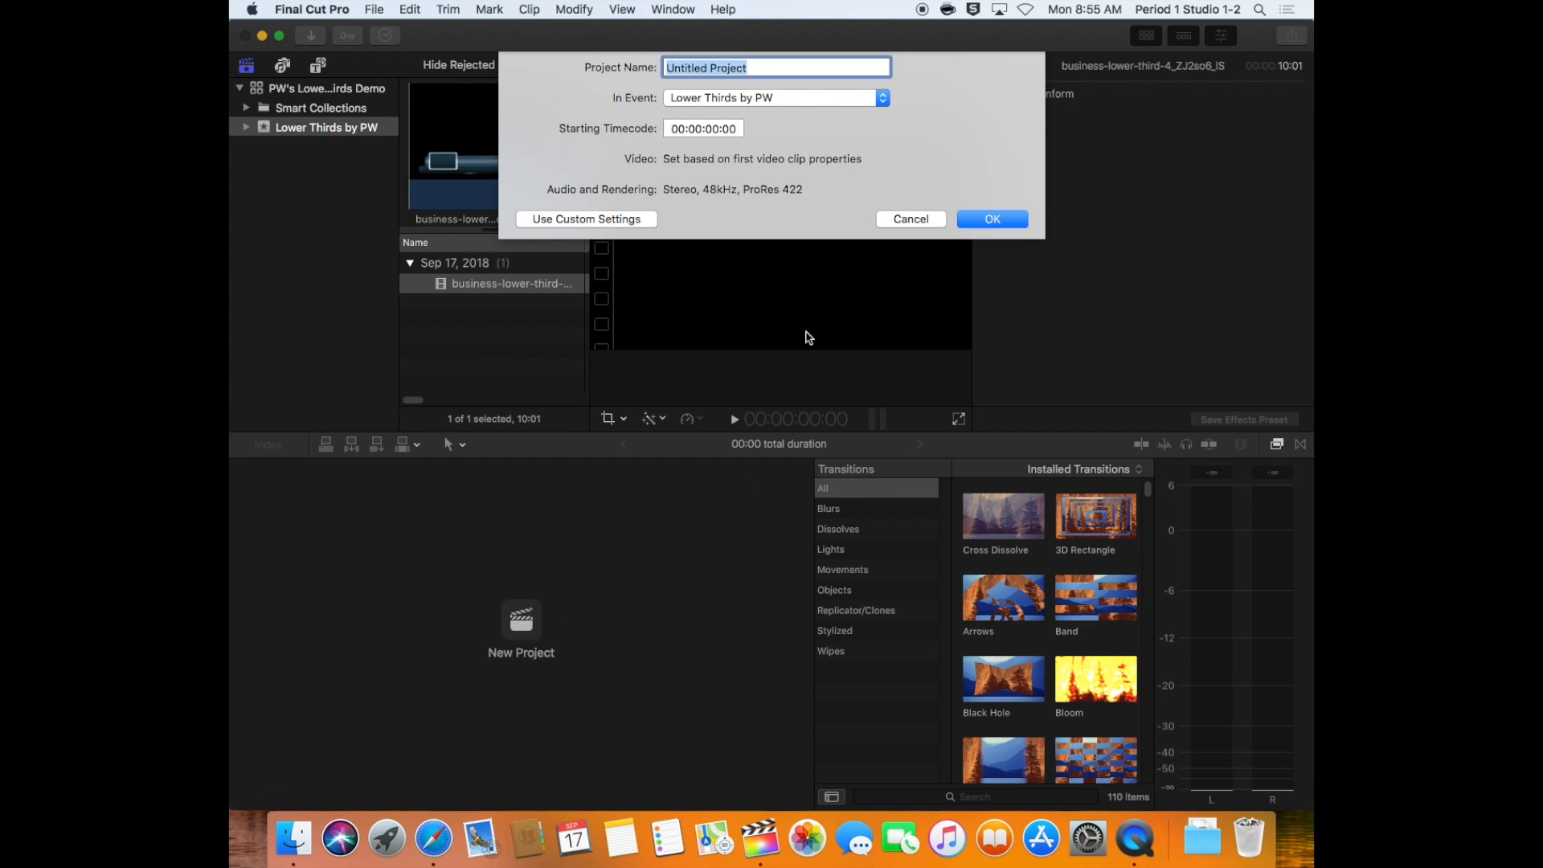
pyautogui.write("PW's Special Lower Thirds")
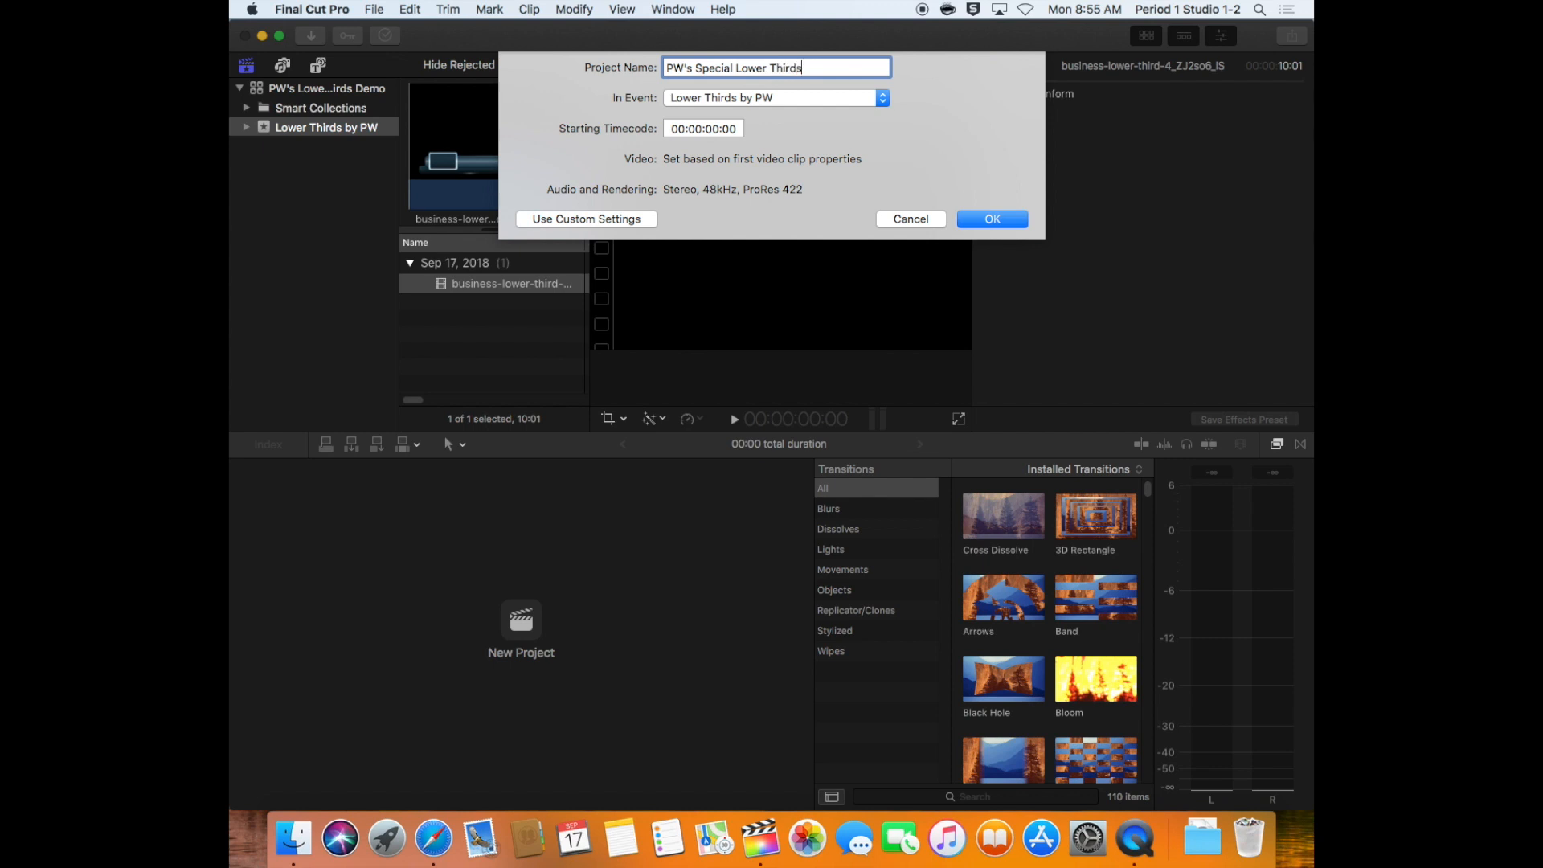
pyautogui.click(1001, 220)
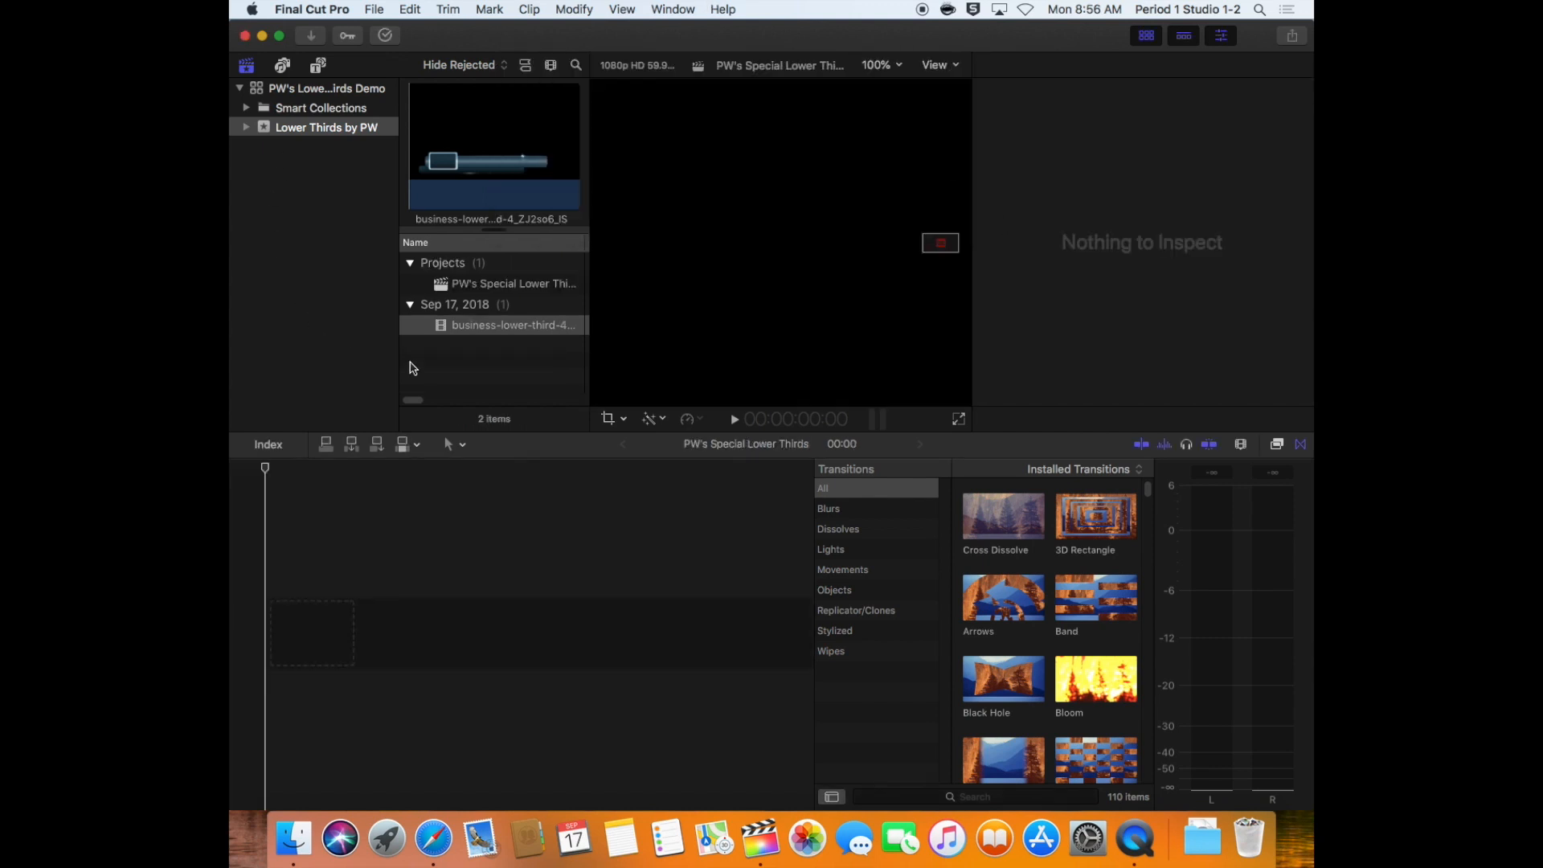
# Add the business-lower-third clip to the empty timeline and play it with the picture fitted to the viewer
pyautogui.moveTo(466, 326); pyautogui.dragTo(318, 595)
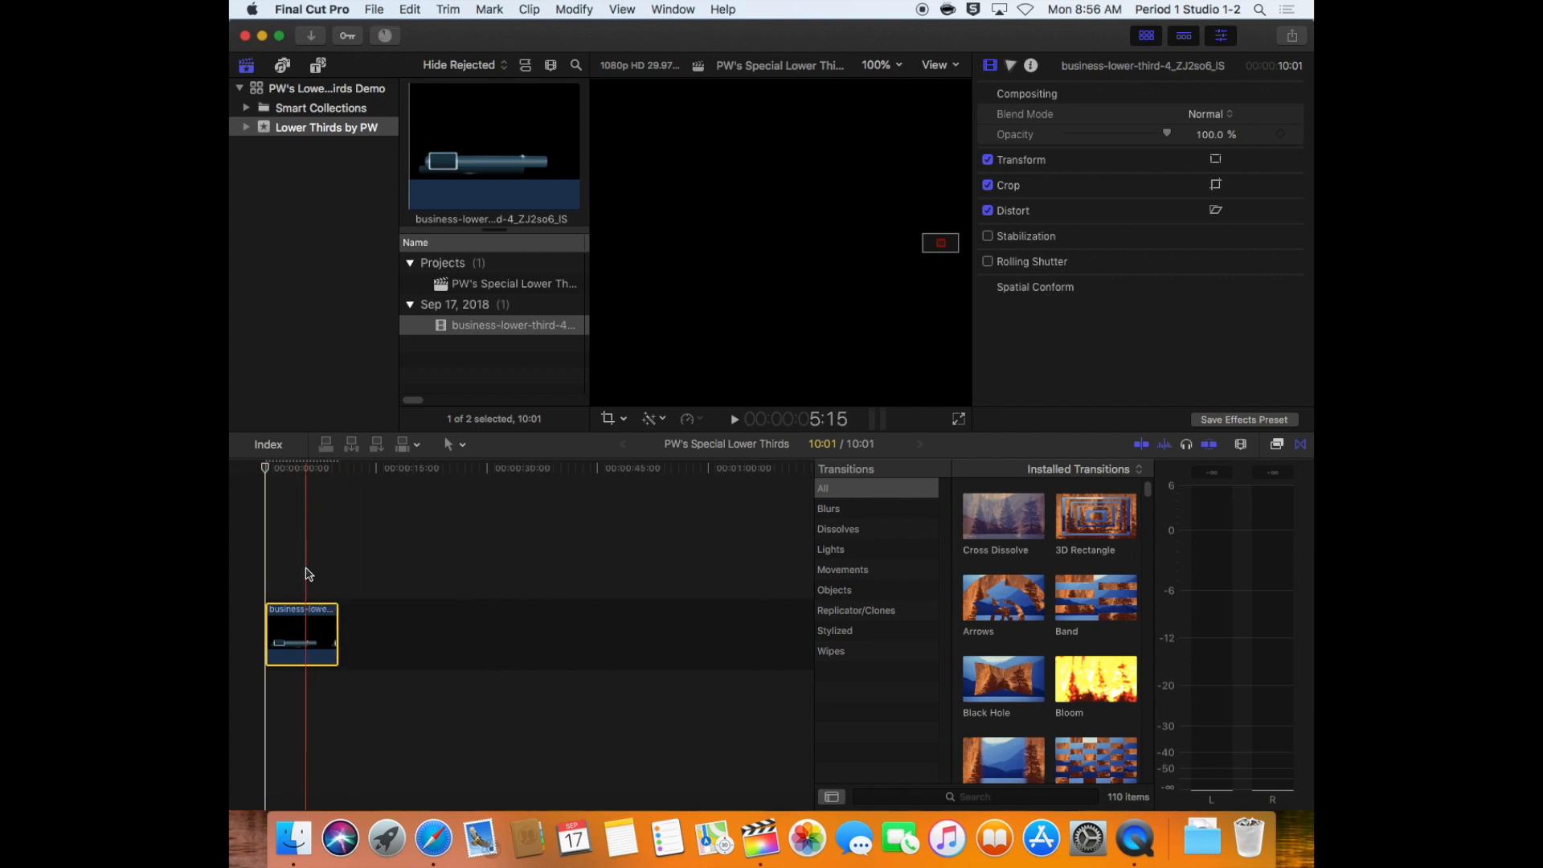
pyautogui.press('space')
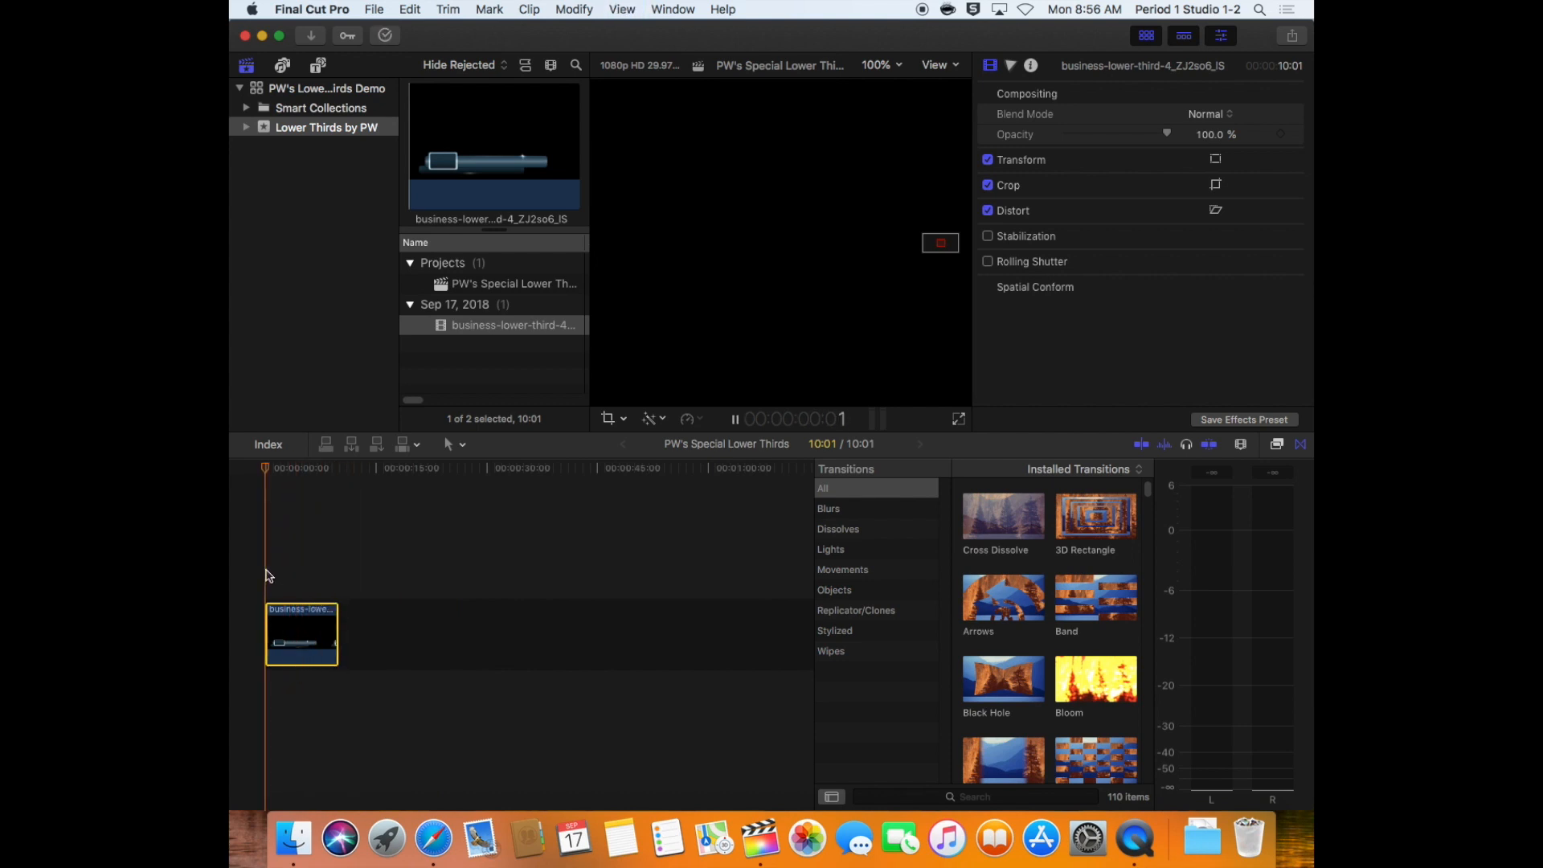
pyautogui.hotkey('shift', 'z')
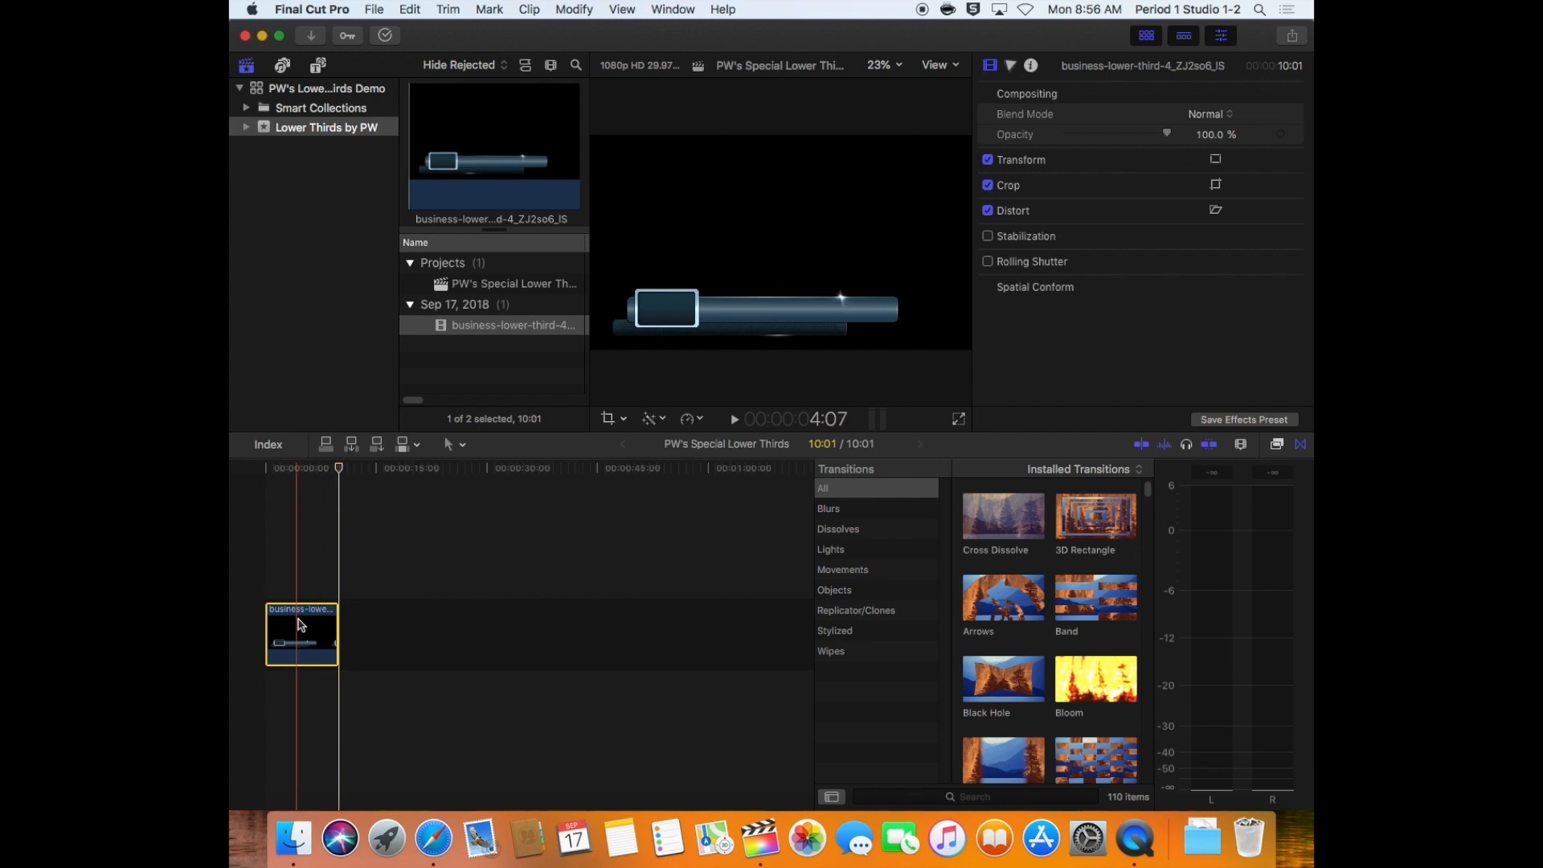
# Rename the imported lower-third clip in the browser as PW Green Square LL
pyautogui.click(479, 327)
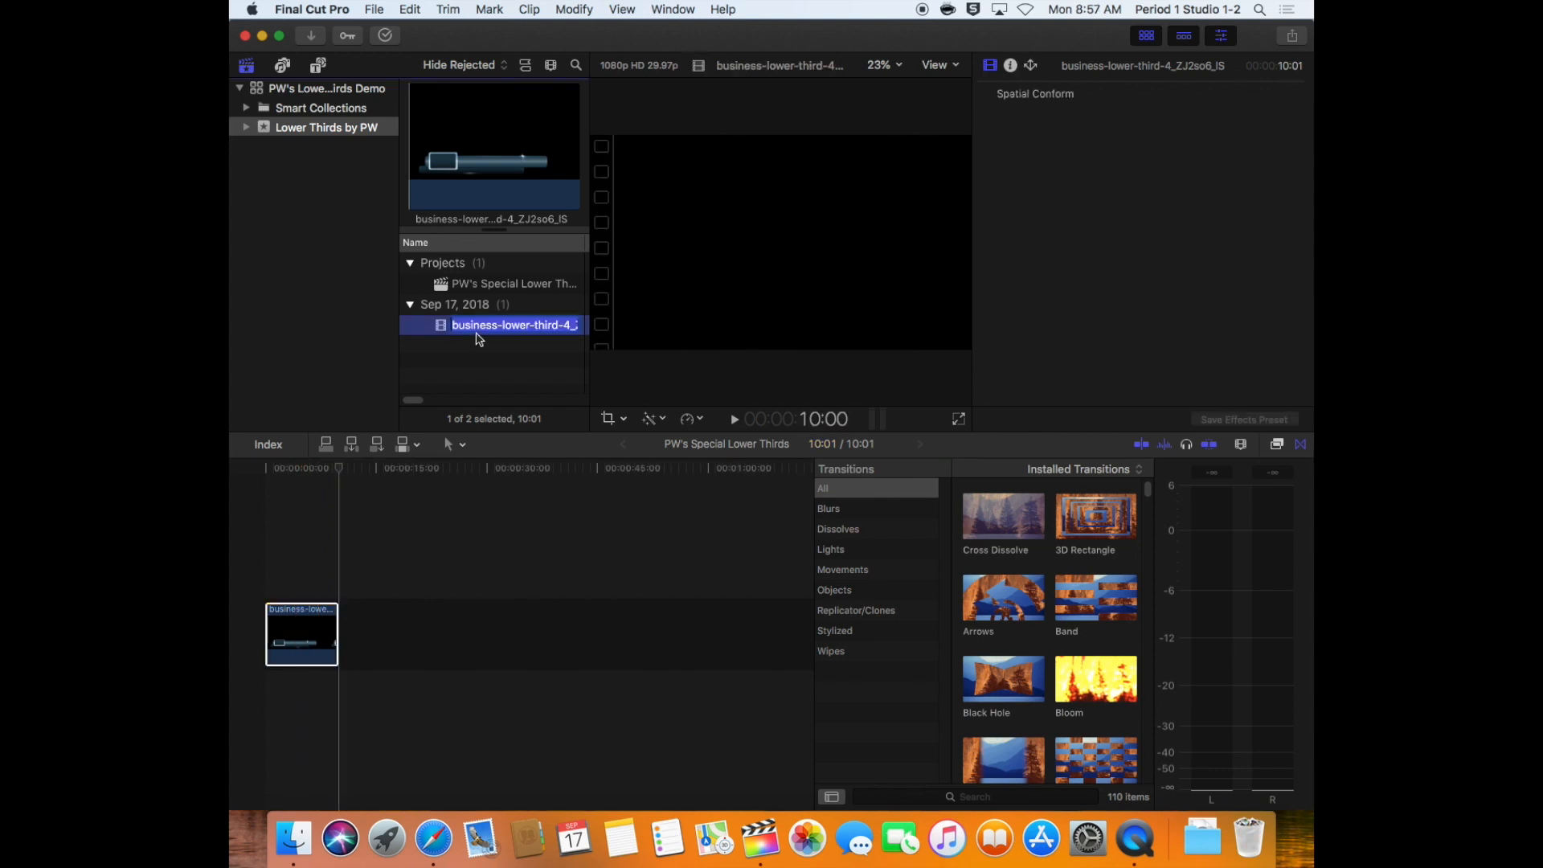
pyautogui.write('PW Green Square LL')
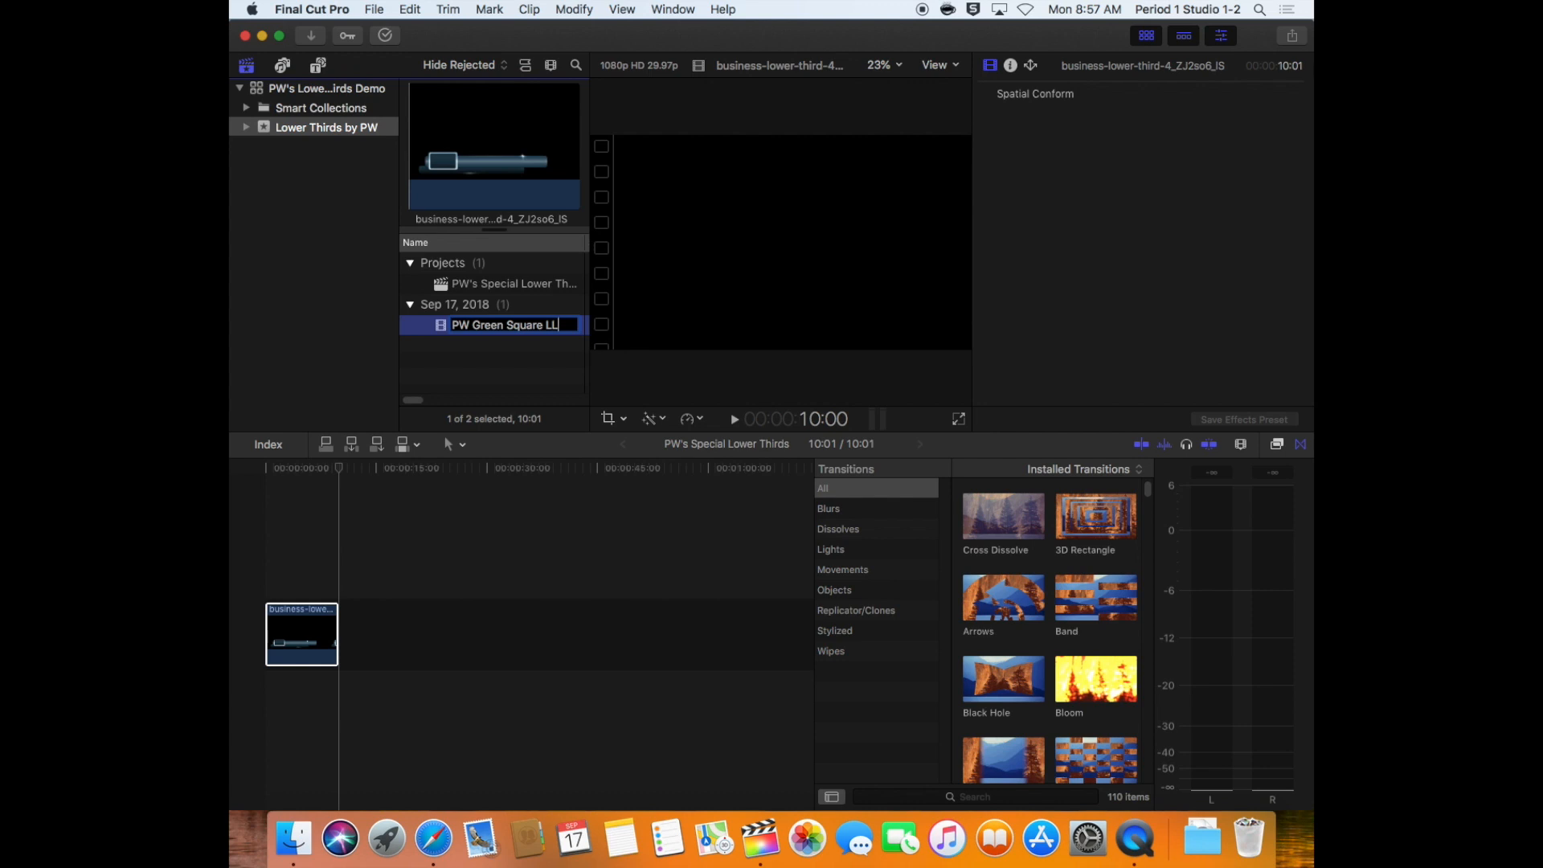
pyautogui.press('Return')
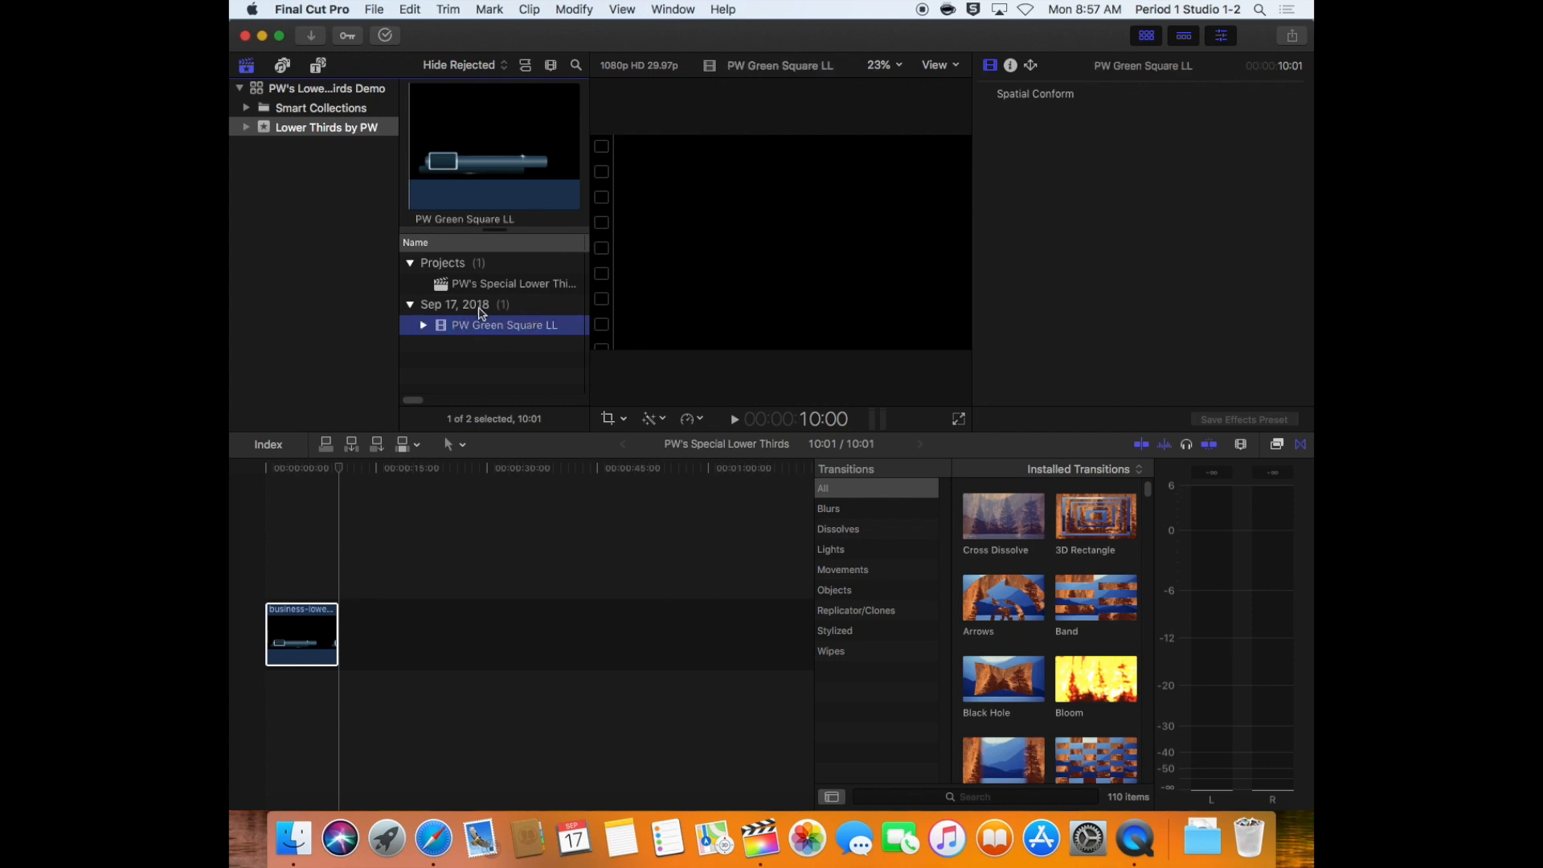
# Append the PW Green Square LL clip after the first clip in the timeline and play it
pyautogui.moveTo(443, 332); pyautogui.dragTo(414, 598)
pyautogui.moveTo(414, 598); pyautogui.dragTo(412, 630)
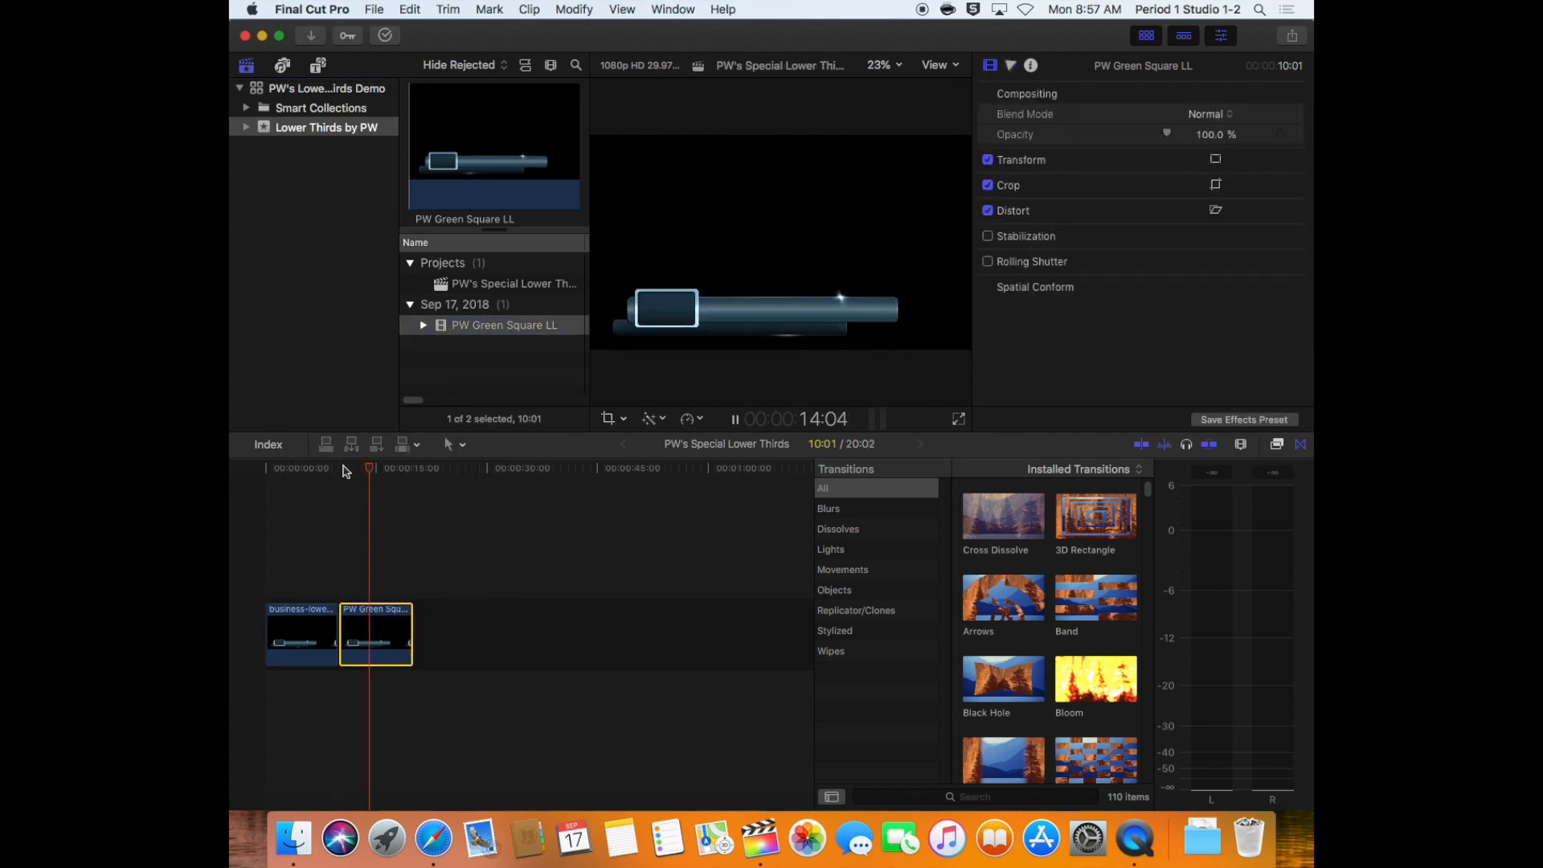
pyautogui.press('space')
pyautogui.click(312, 470)
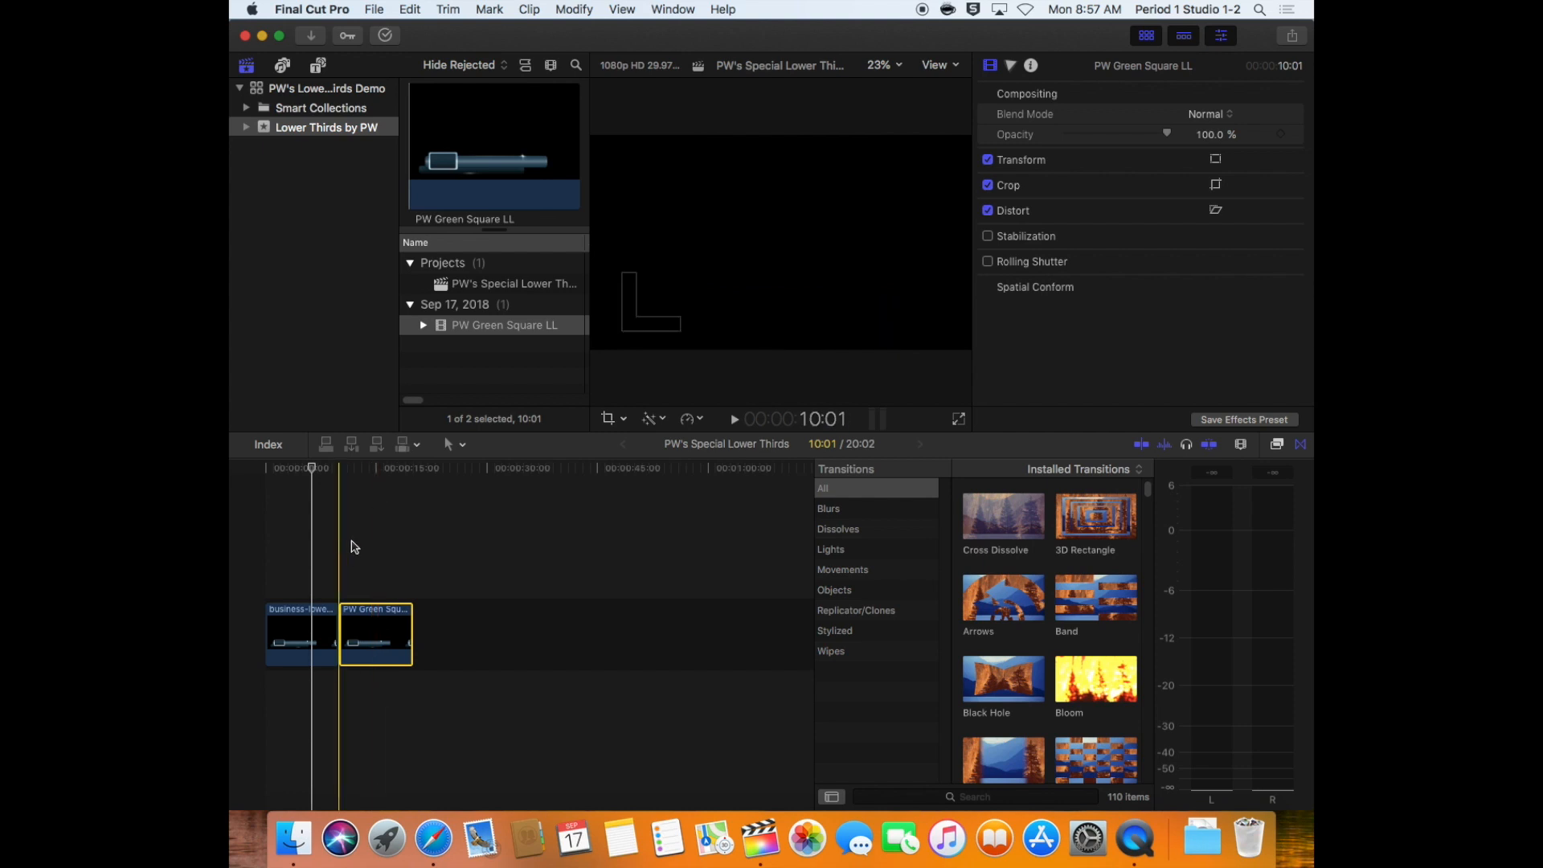
# Turn on the Transform controls with the playhead over the second timeline clip
pyautogui.click(376, 473)
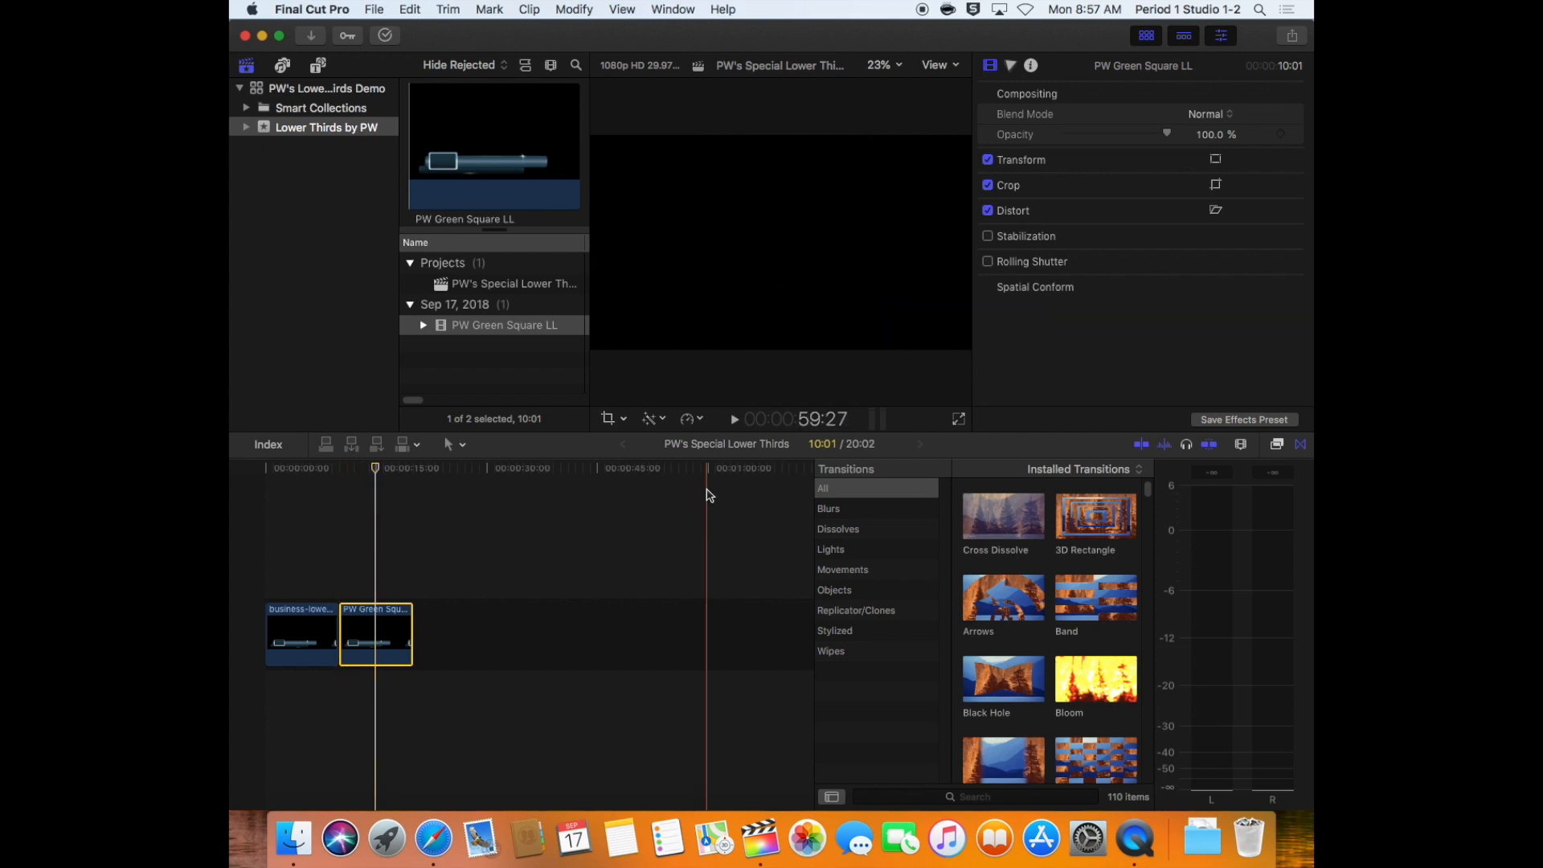
pyautogui.click(626, 421)
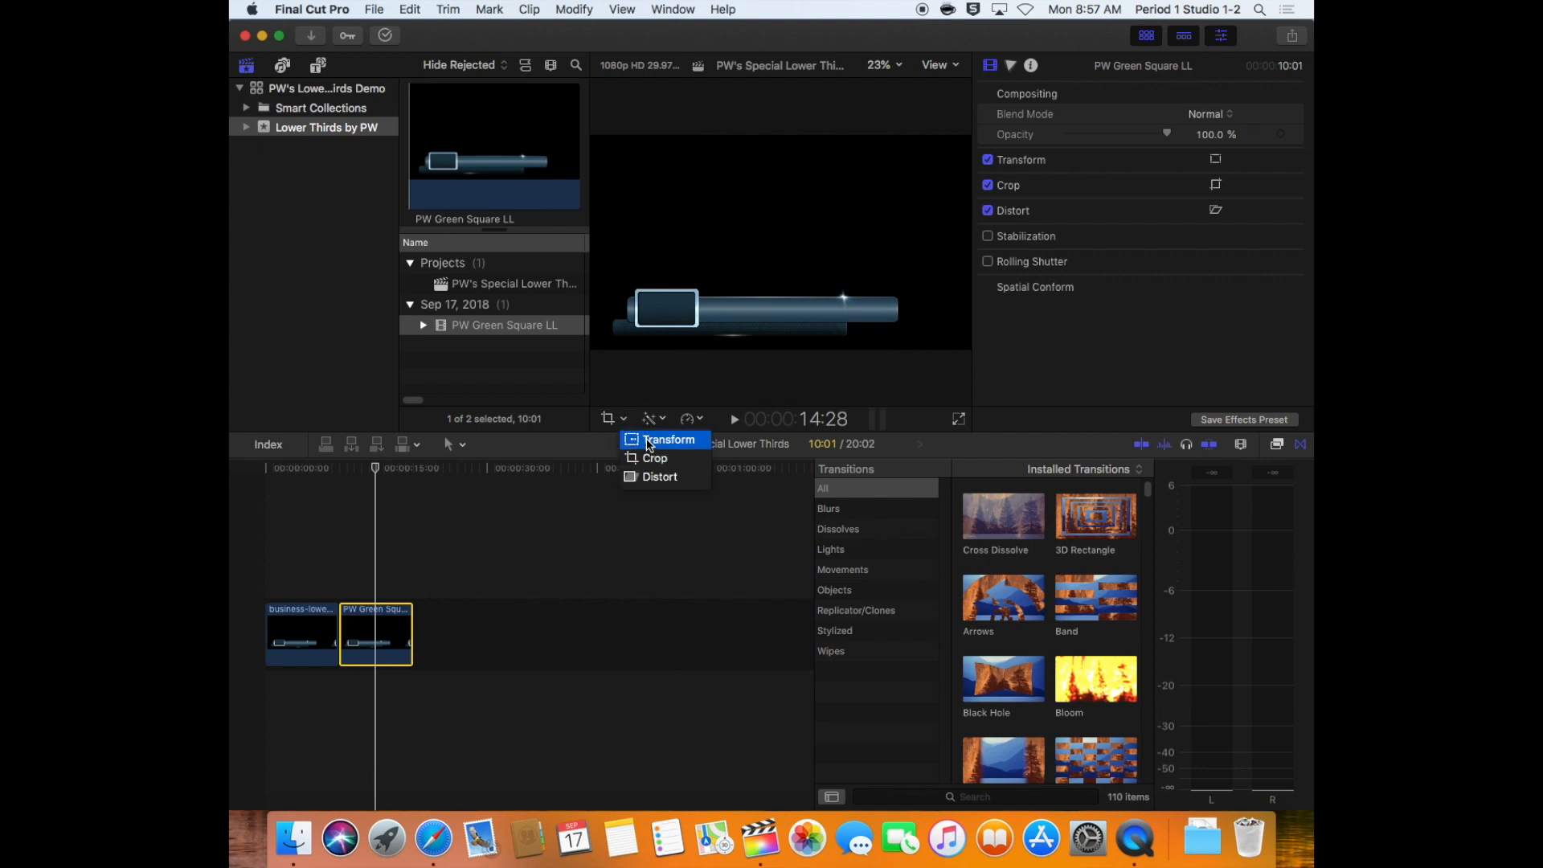
pyautogui.click(649, 441)
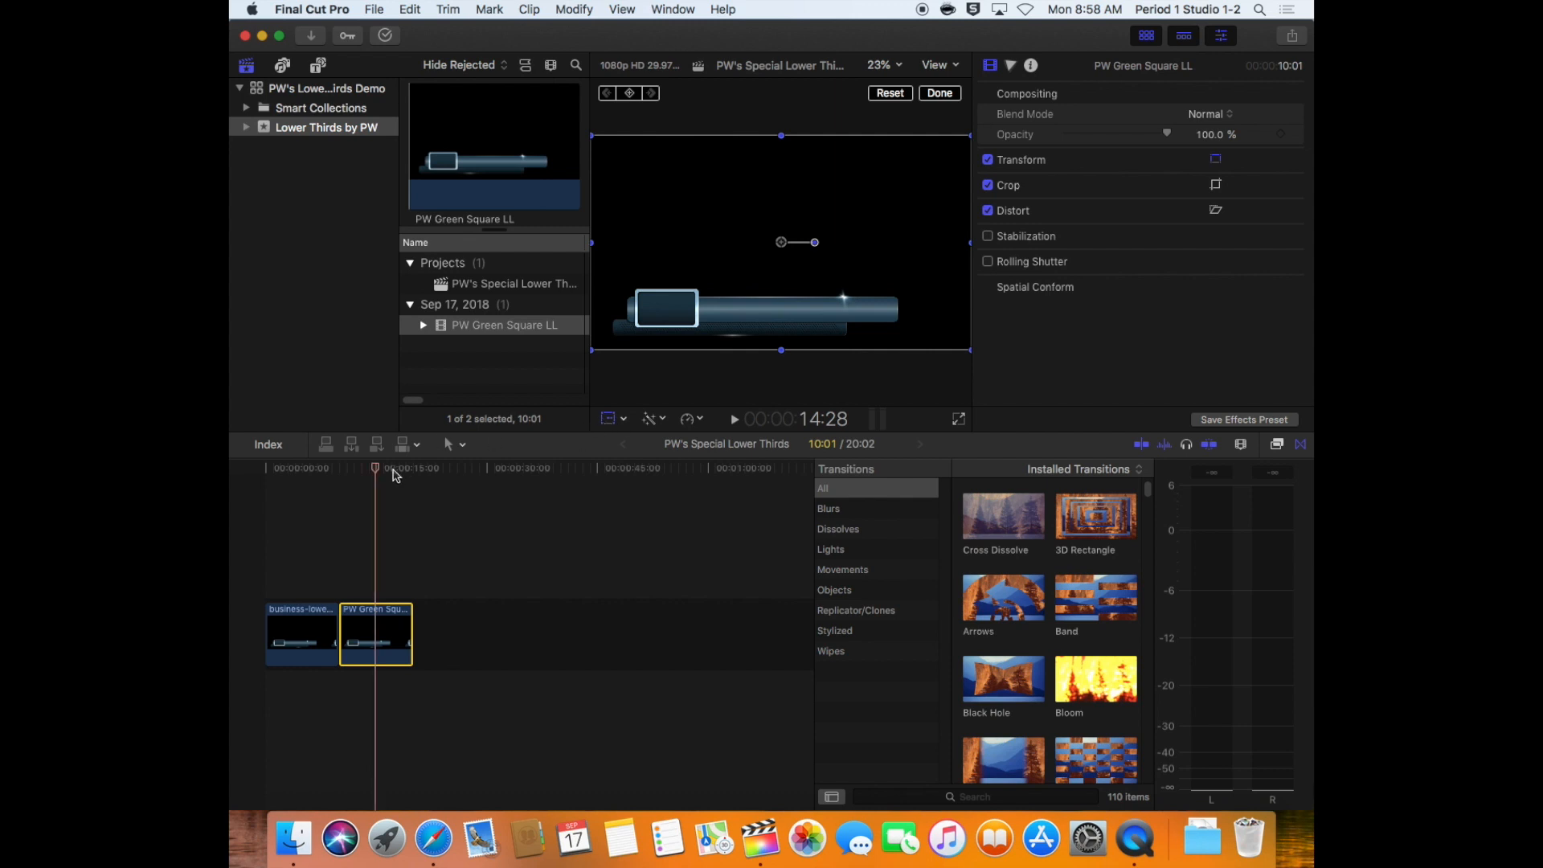
# Compare the frames of the first and second timeline clips in the viewer
pyautogui.click(309, 494)
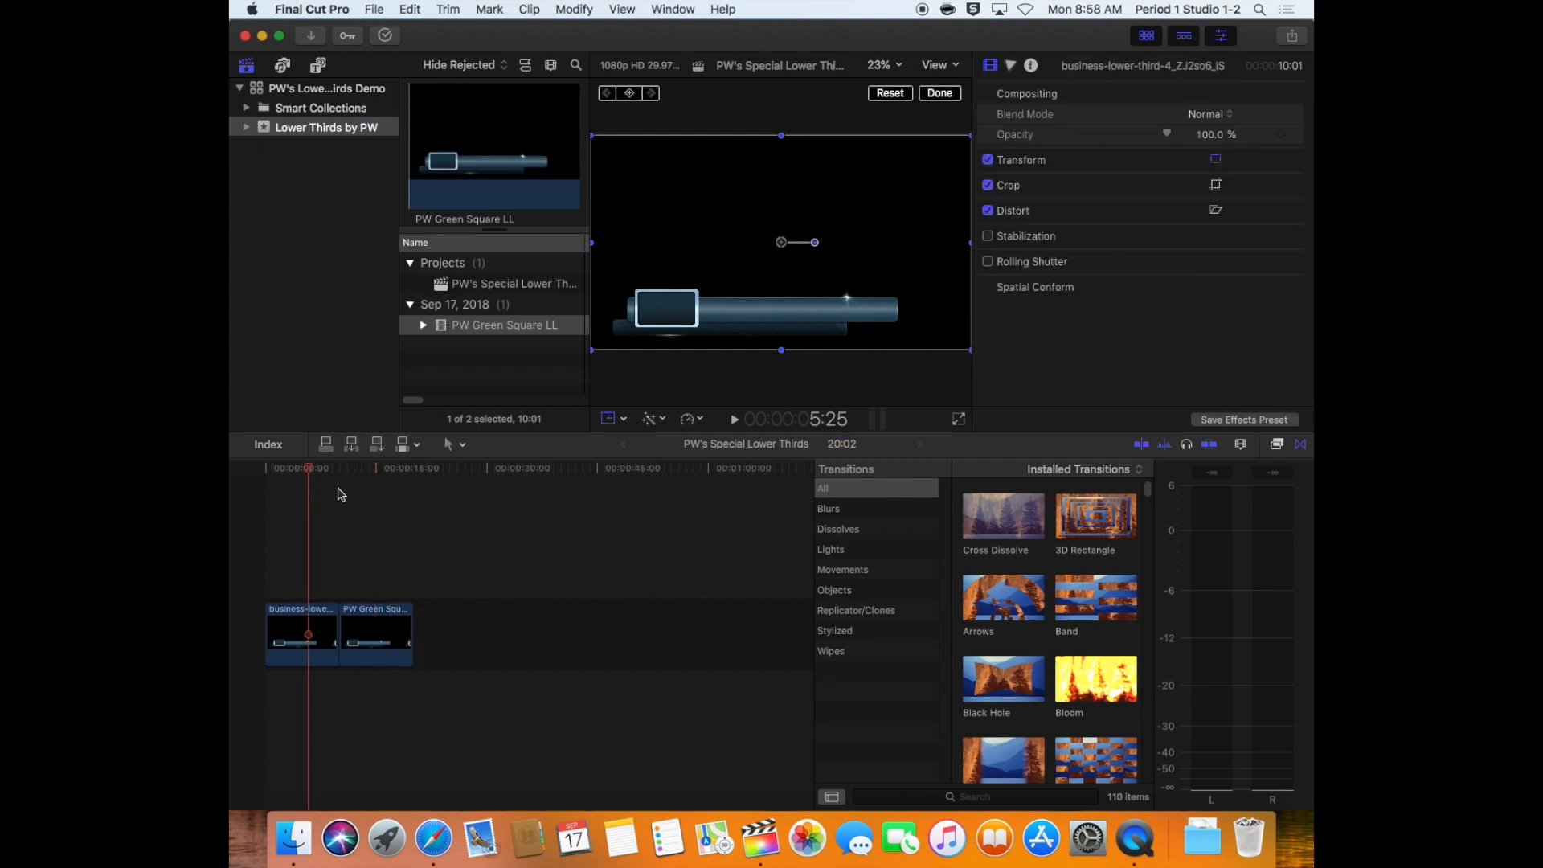
pyautogui.click(375, 487)
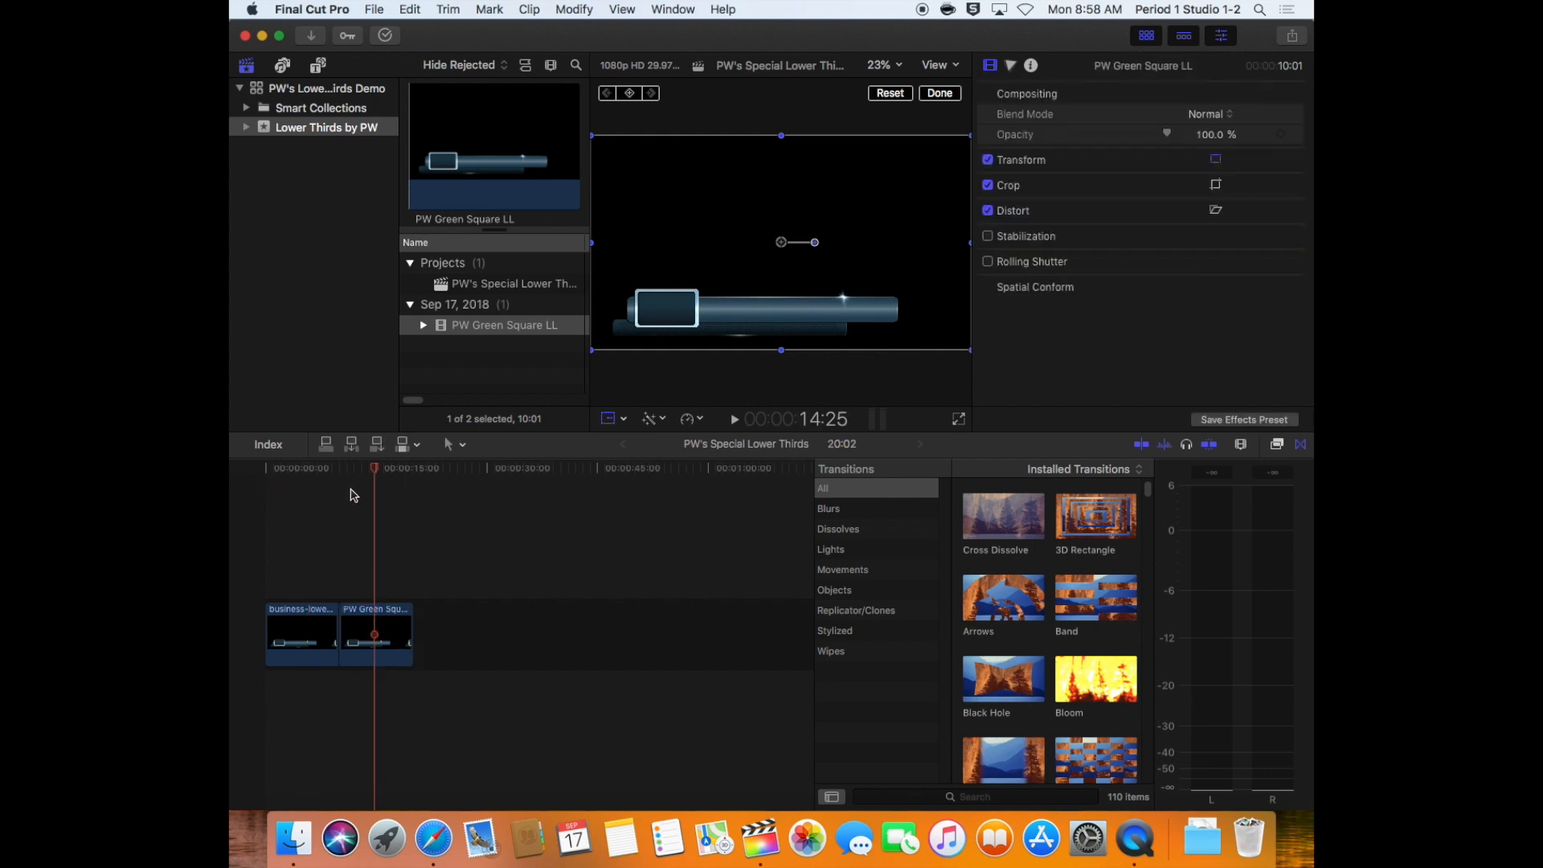
pyautogui.click(291, 473)
pyautogui.click(380, 477)
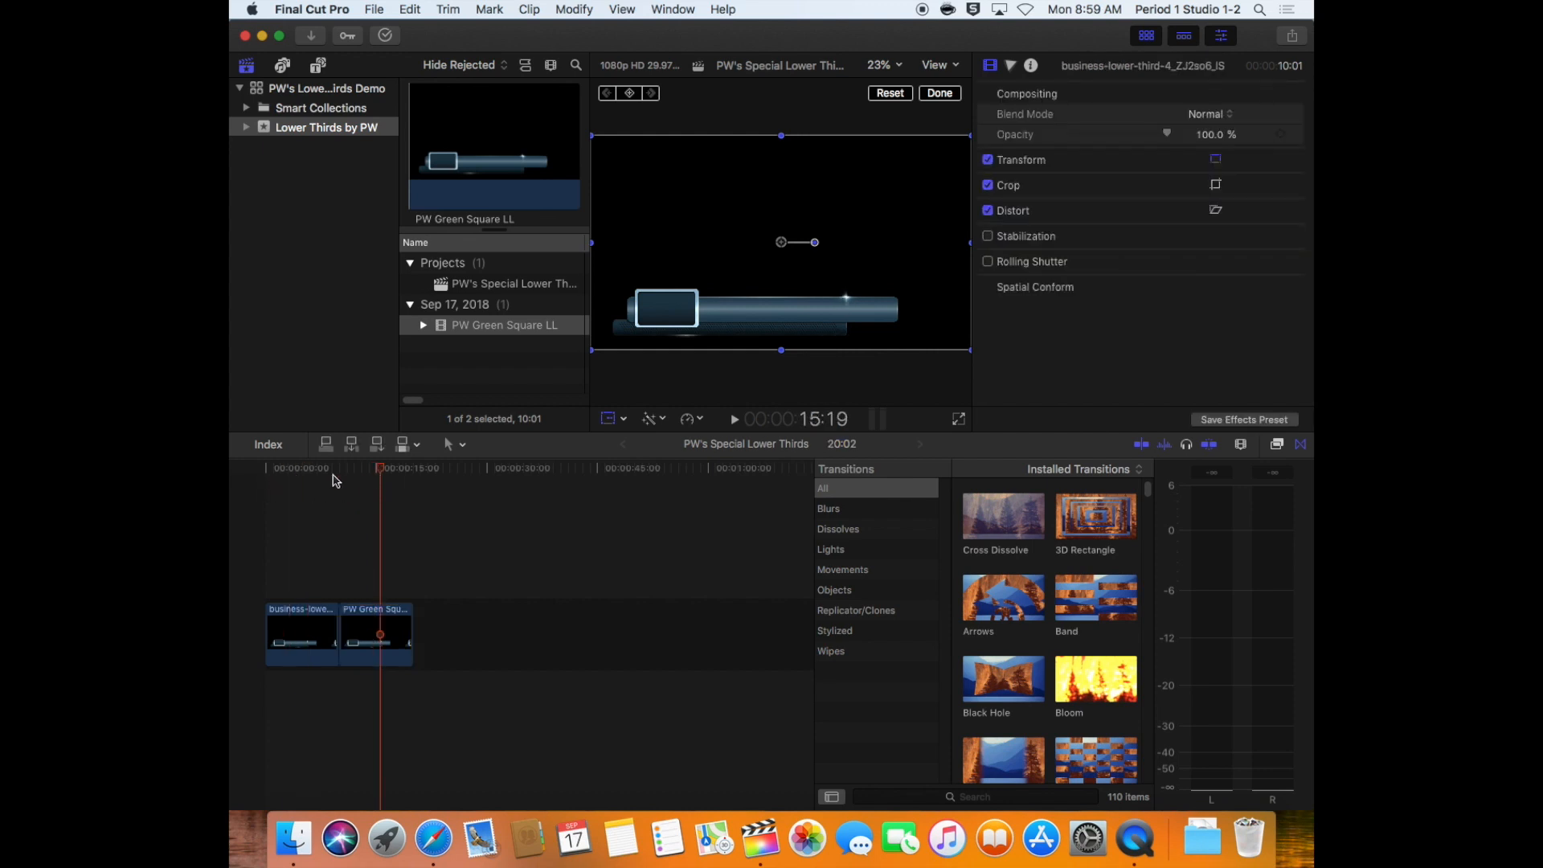
pyautogui.click(302, 479)
pyautogui.click(386, 486)
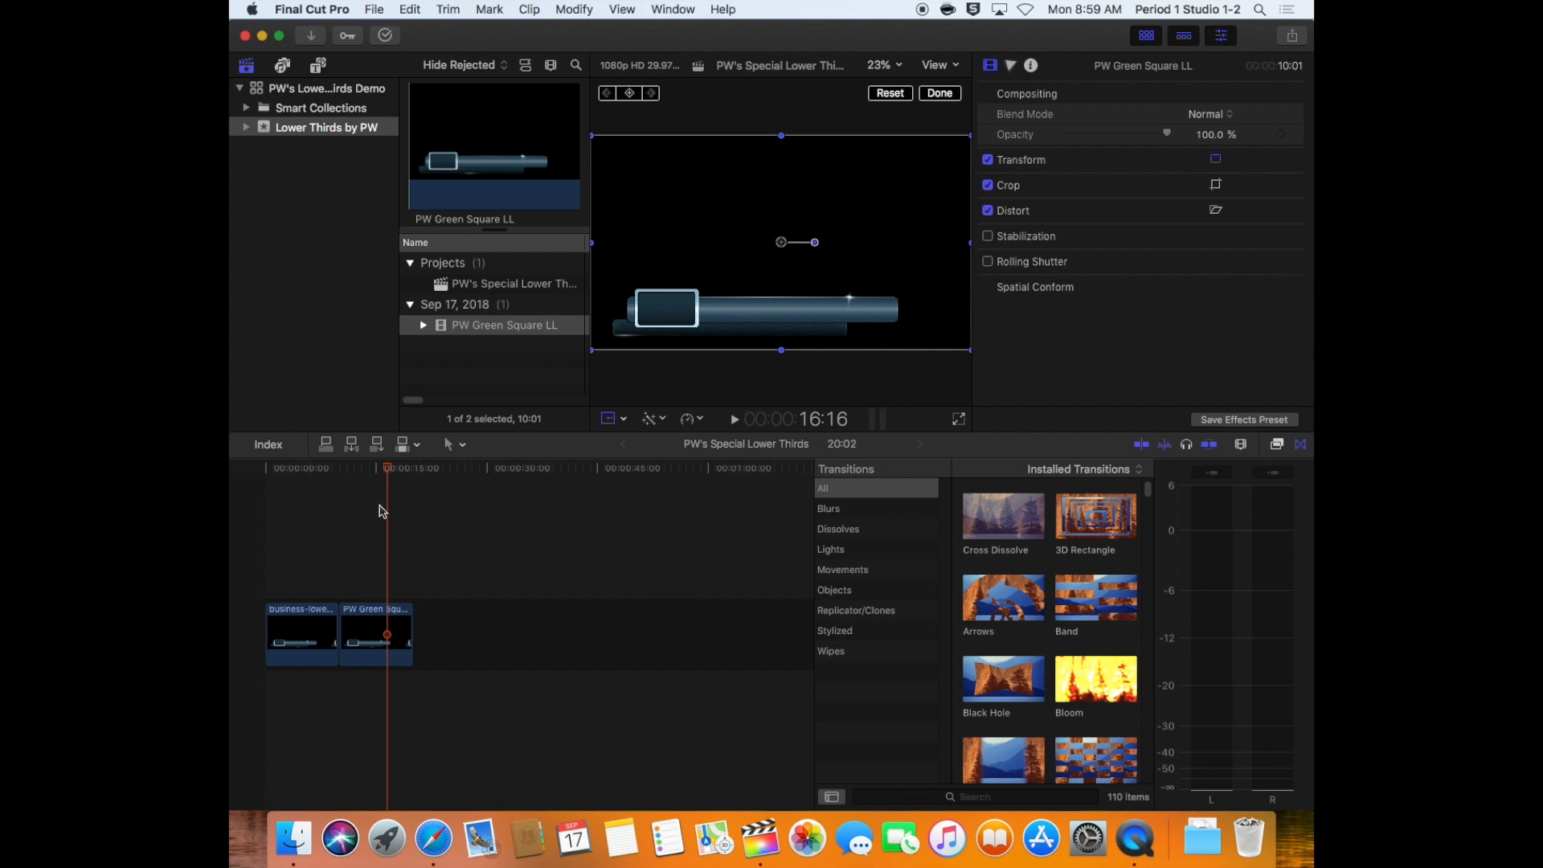
# Flip the second timeline clip horizontally with Transform by scaling its width to -100%
pyautogui.click(383, 625)
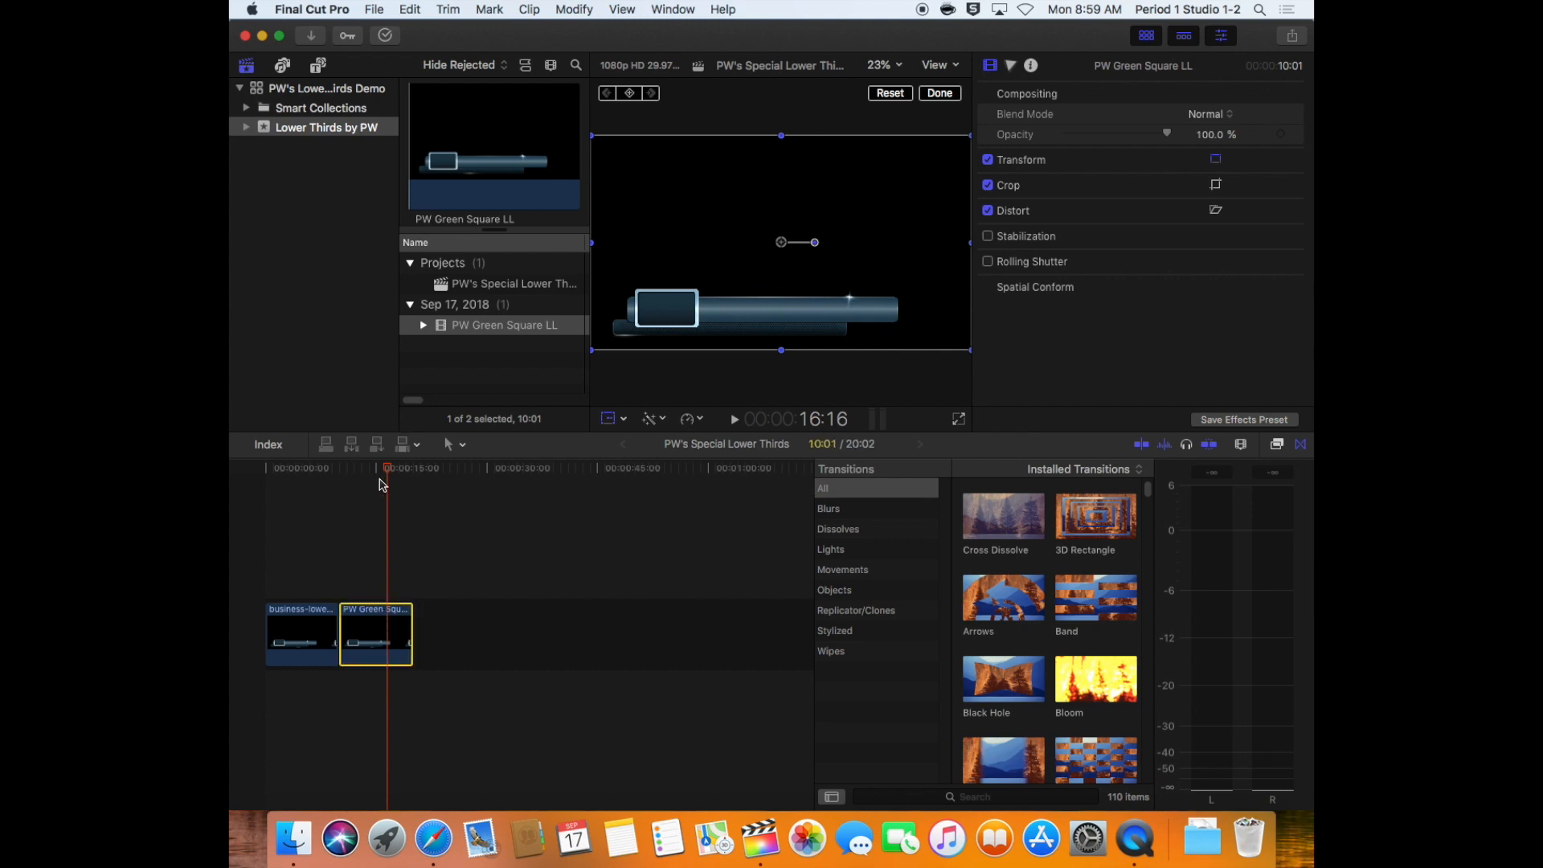
pyautogui.moveTo(387, 472); pyautogui.dragTo(381, 473)
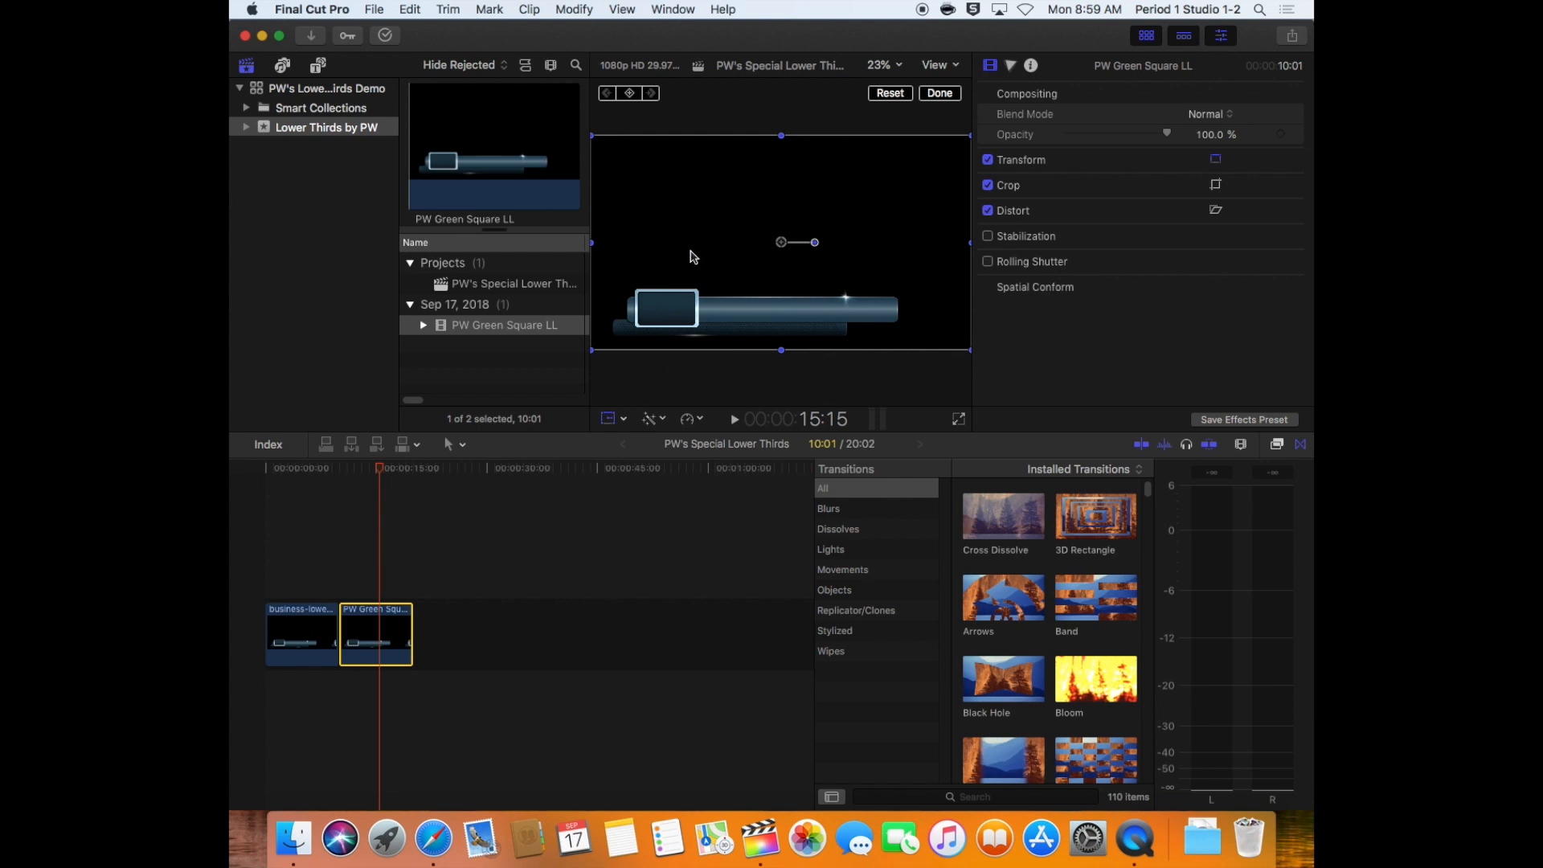
pyautogui.click(608, 421)
pyautogui.click(609, 421)
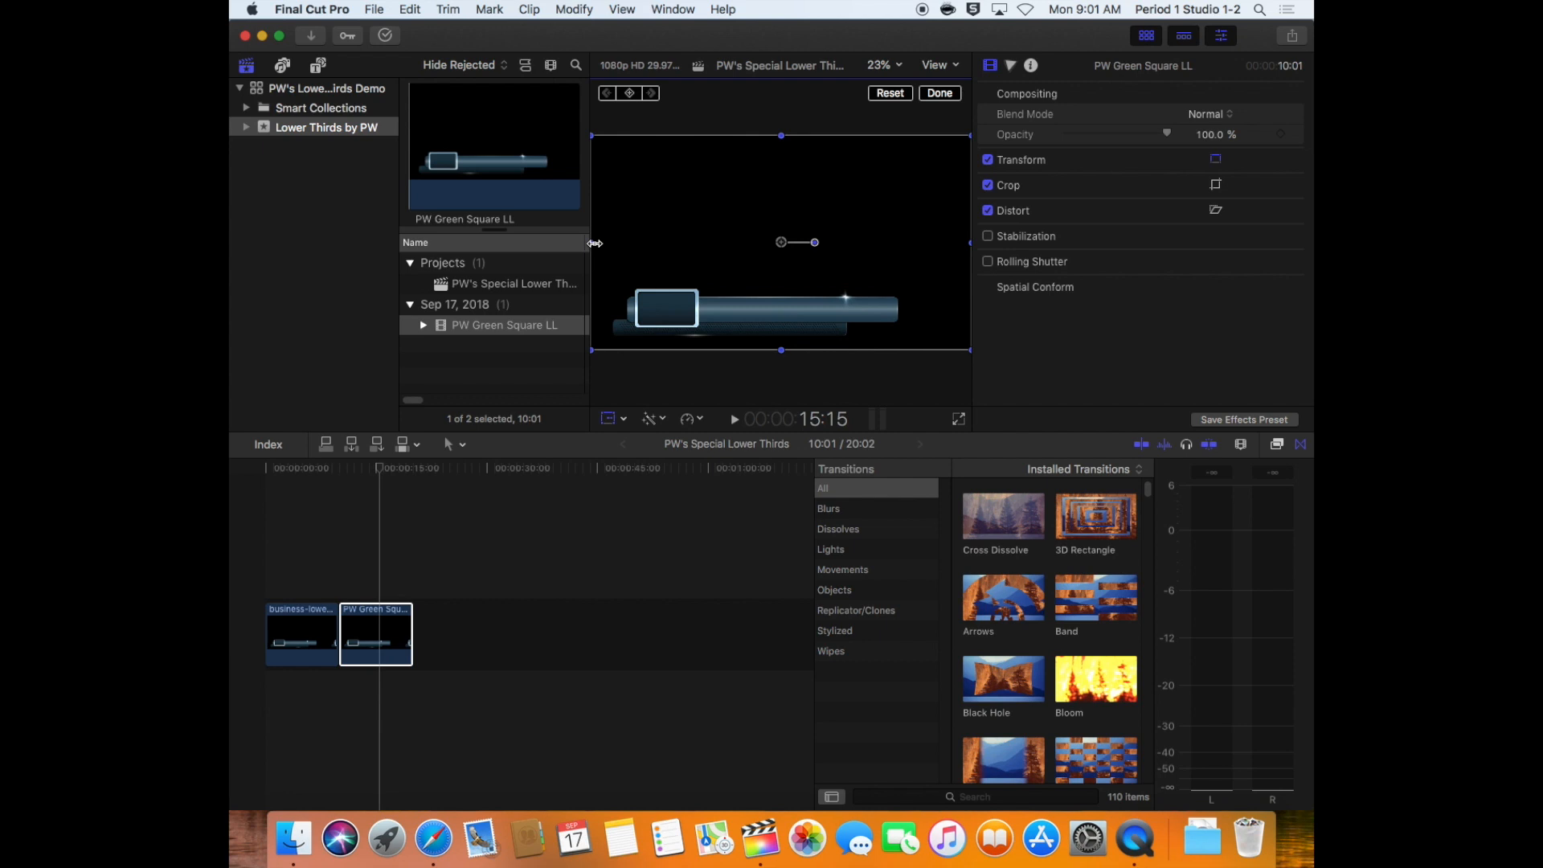
pyautogui.moveTo(595, 242); pyautogui.dragTo(972, 261)
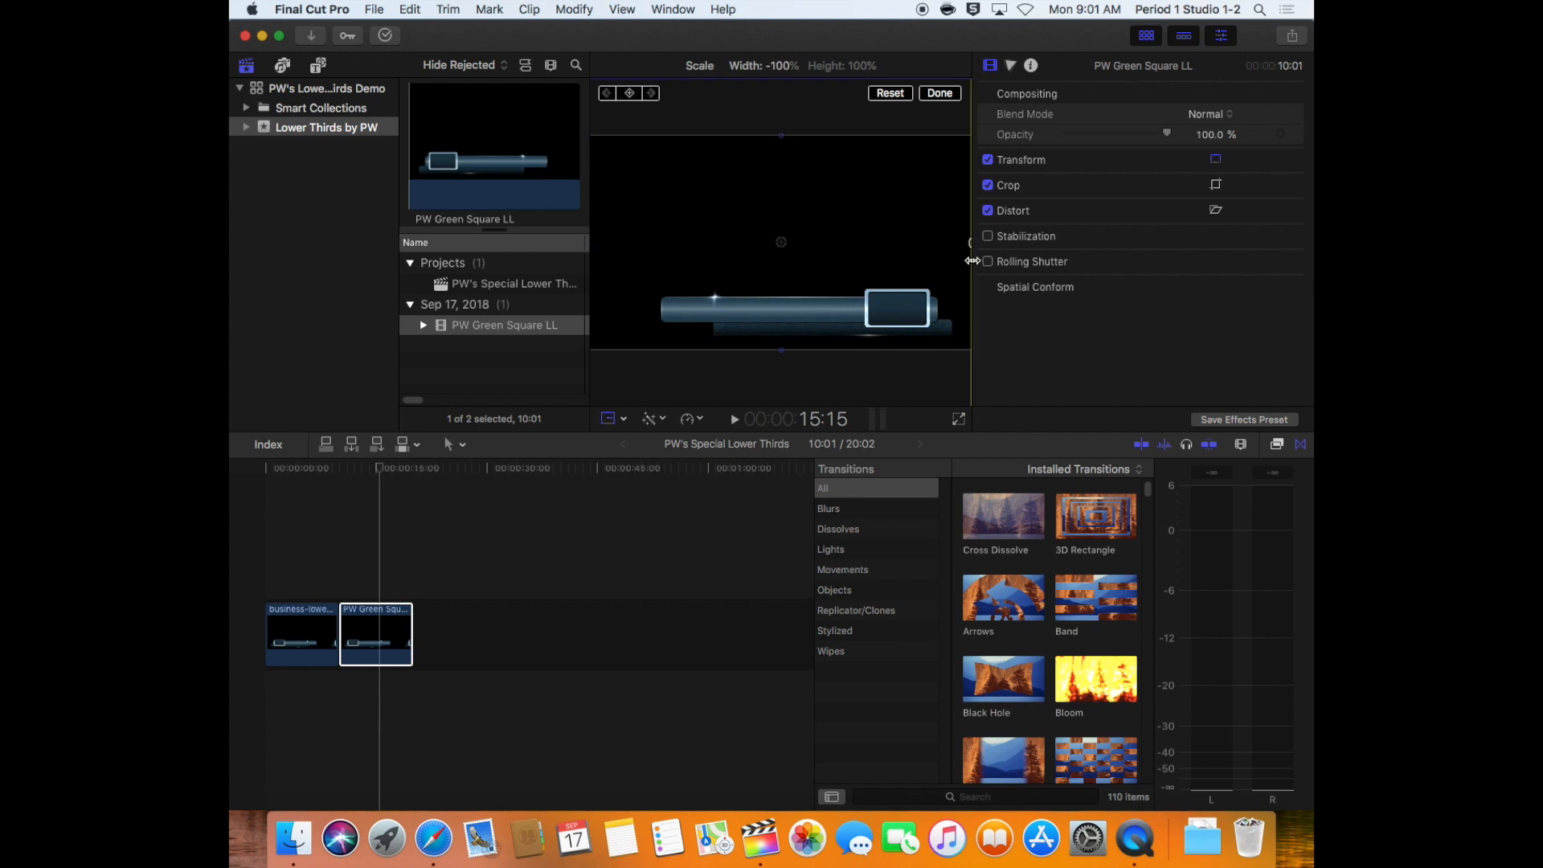
# Play the timeline from the first clip into the flipped second clip to check the mirrored lower third
pyautogui.click(302, 474)
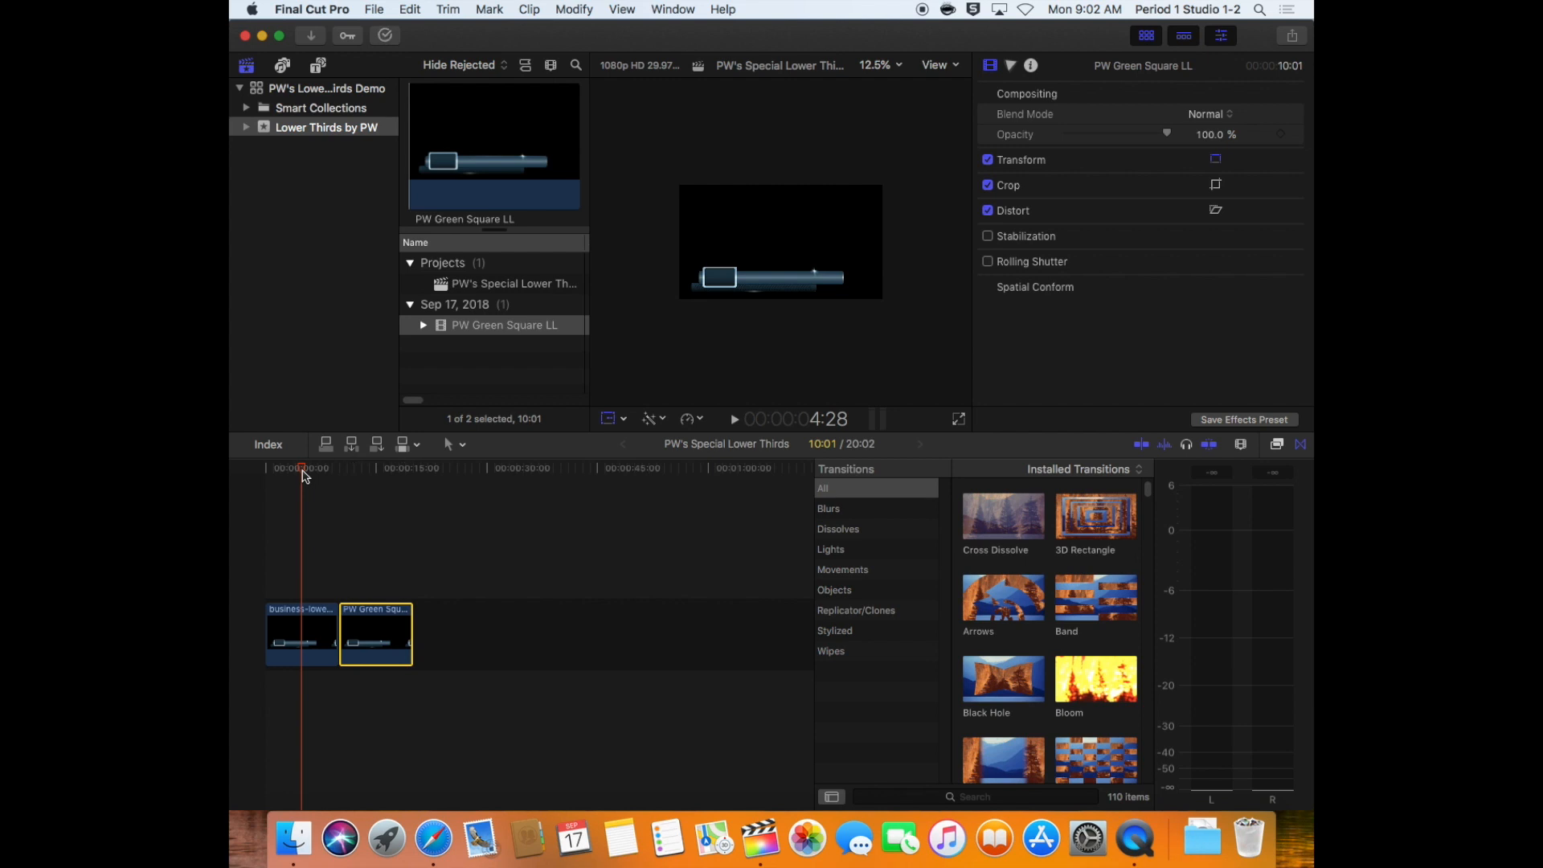
pyautogui.press('space')
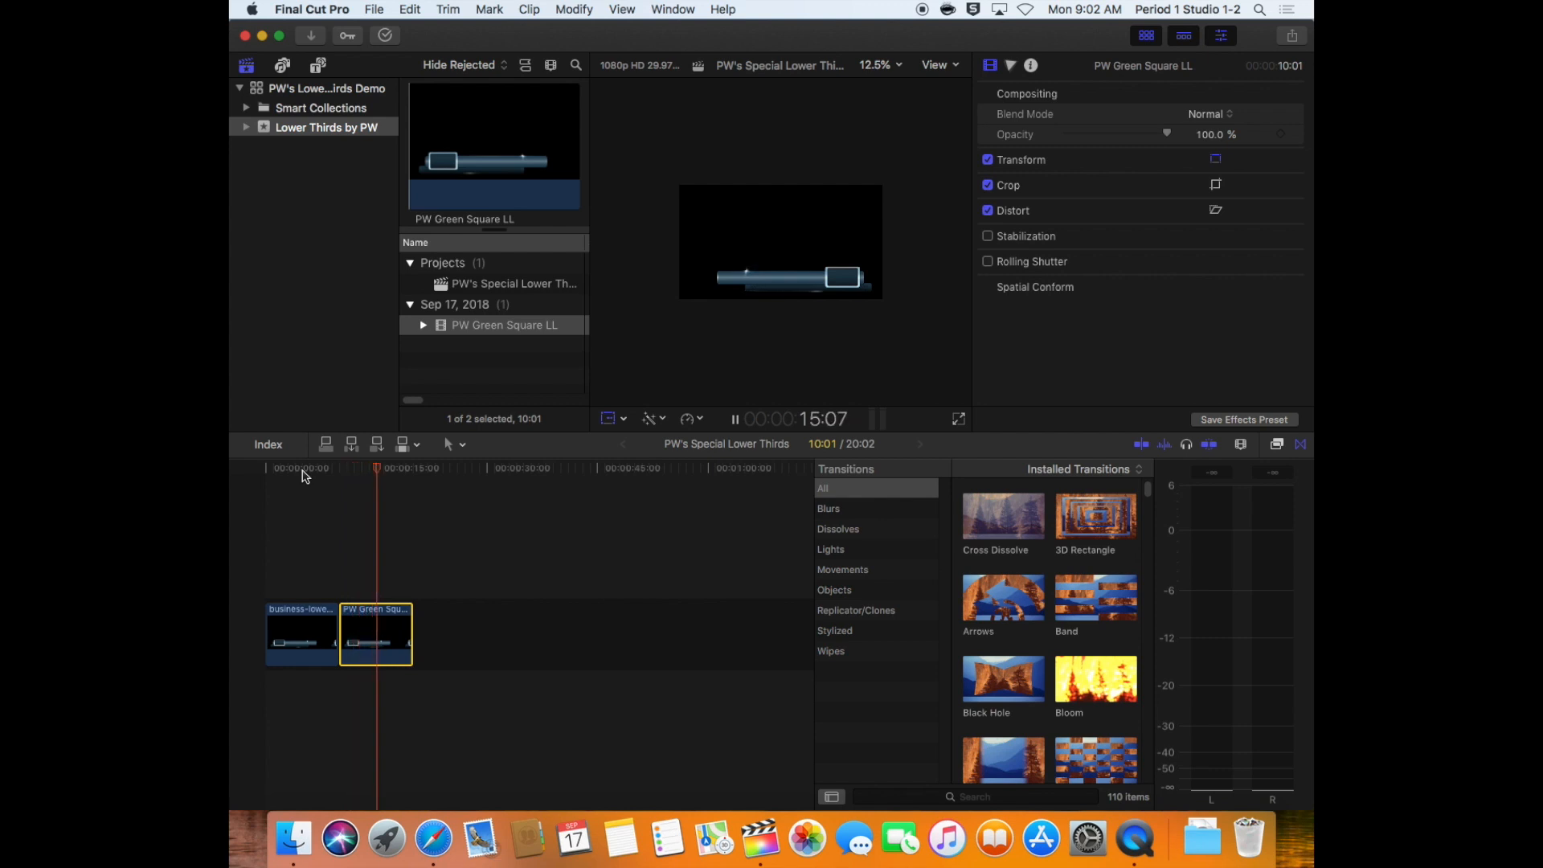
pyautogui.press('space')
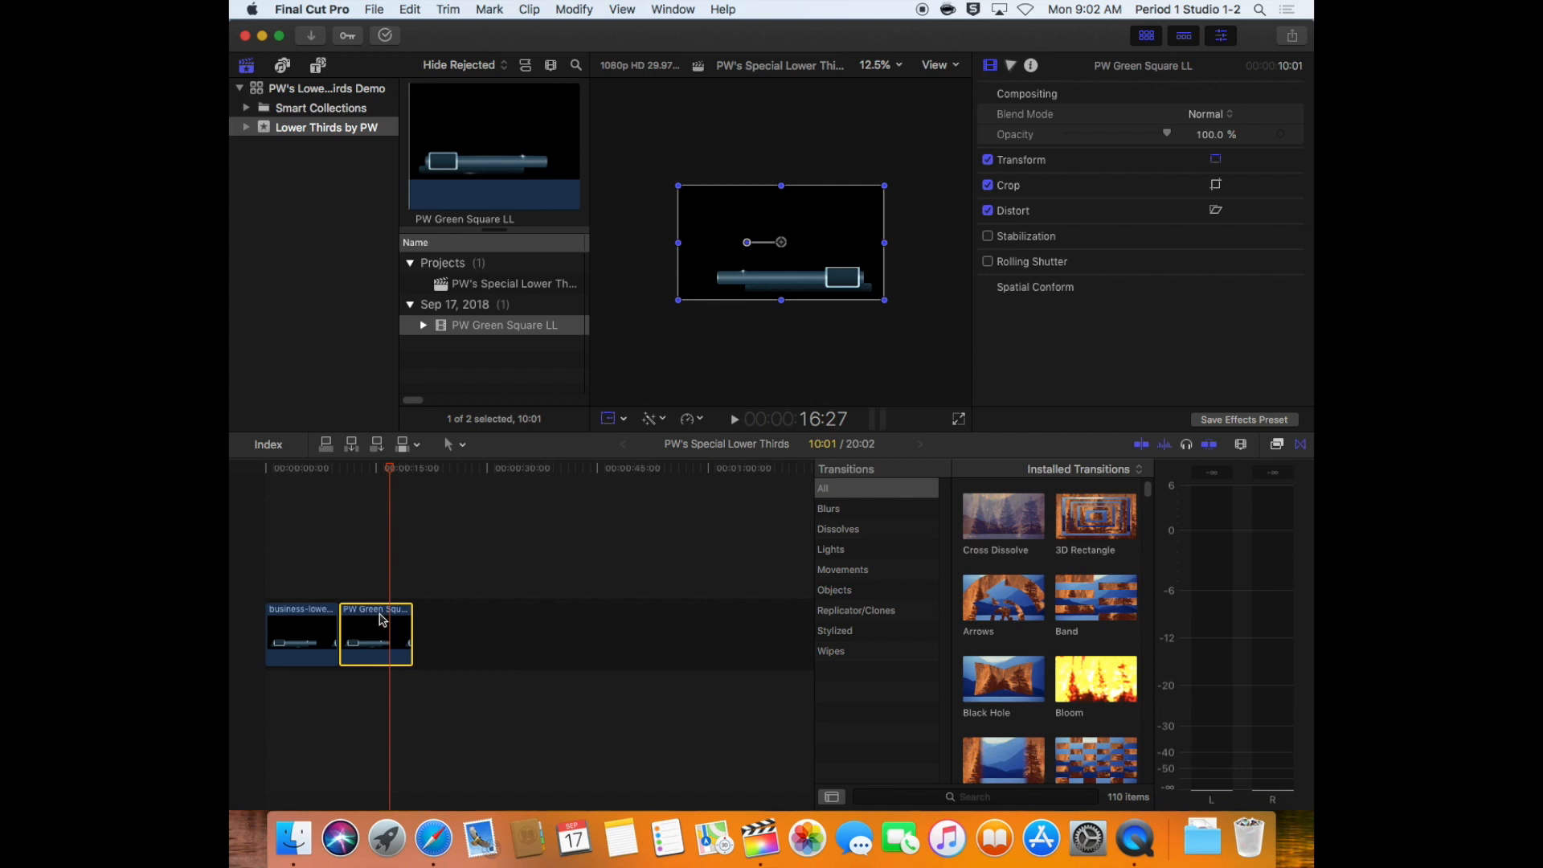
# Turn the horizontally flipped second timeline clip into a compound clip named PW Green Square LR in the Lower Thirds by PW event
pyautogui.hotkey('shift', 't')
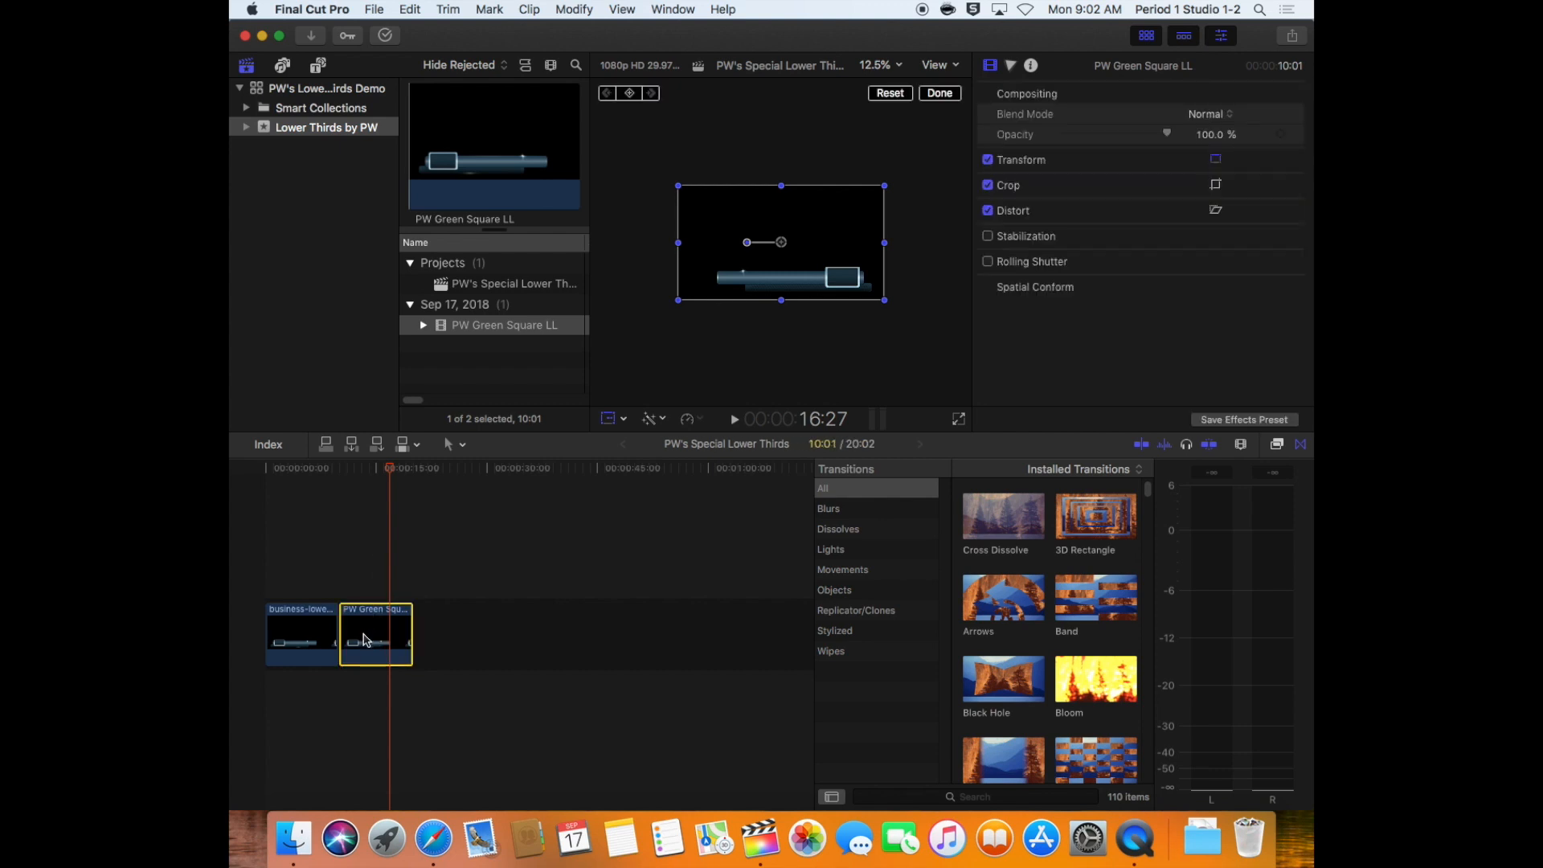
pyautogui.rightClick(366, 636)
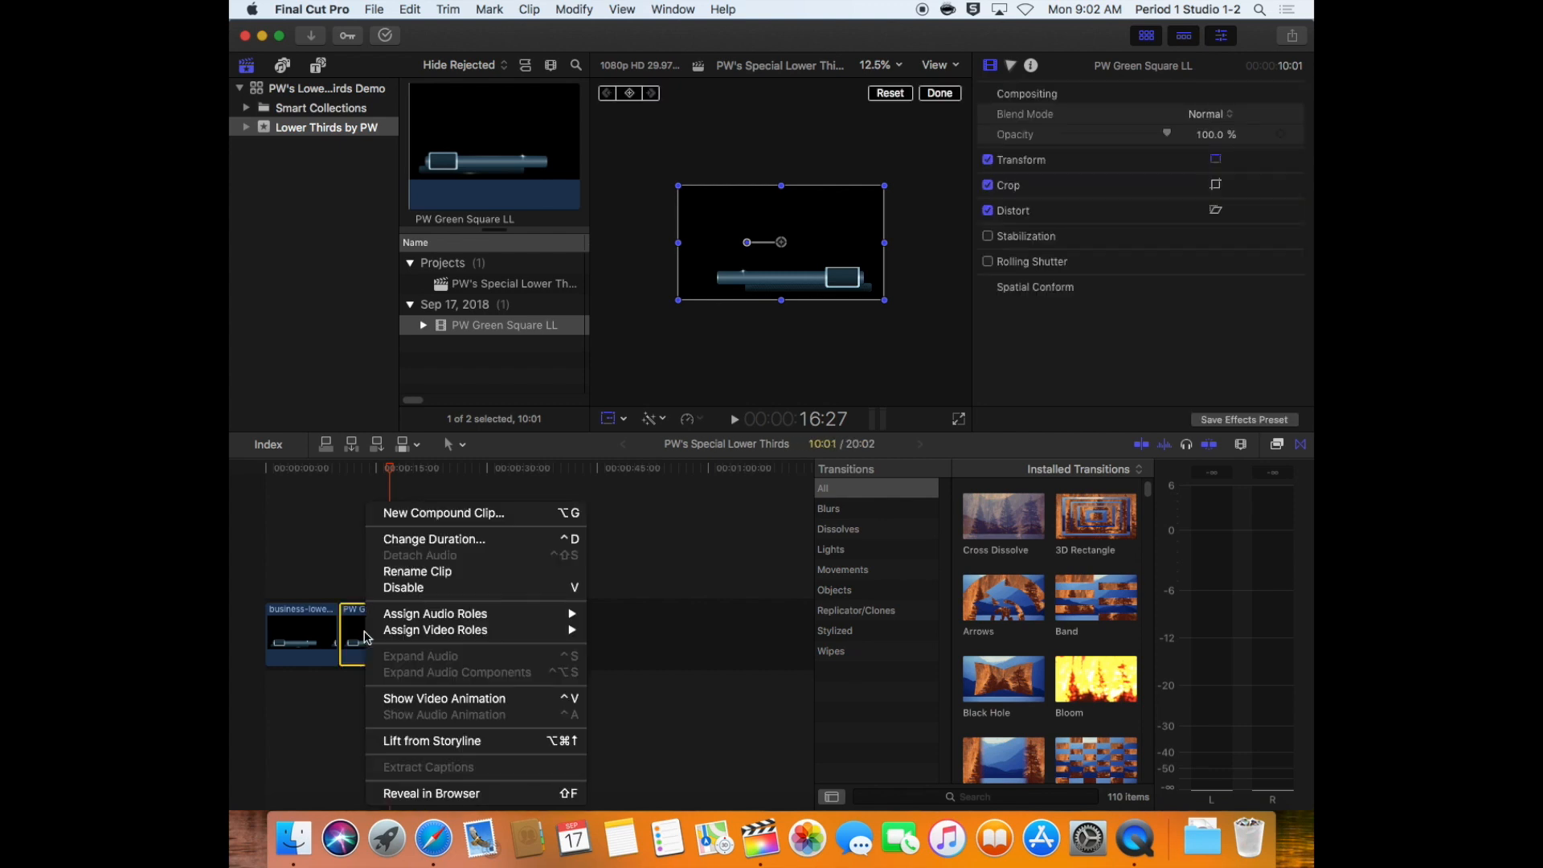
pyautogui.click(423, 514)
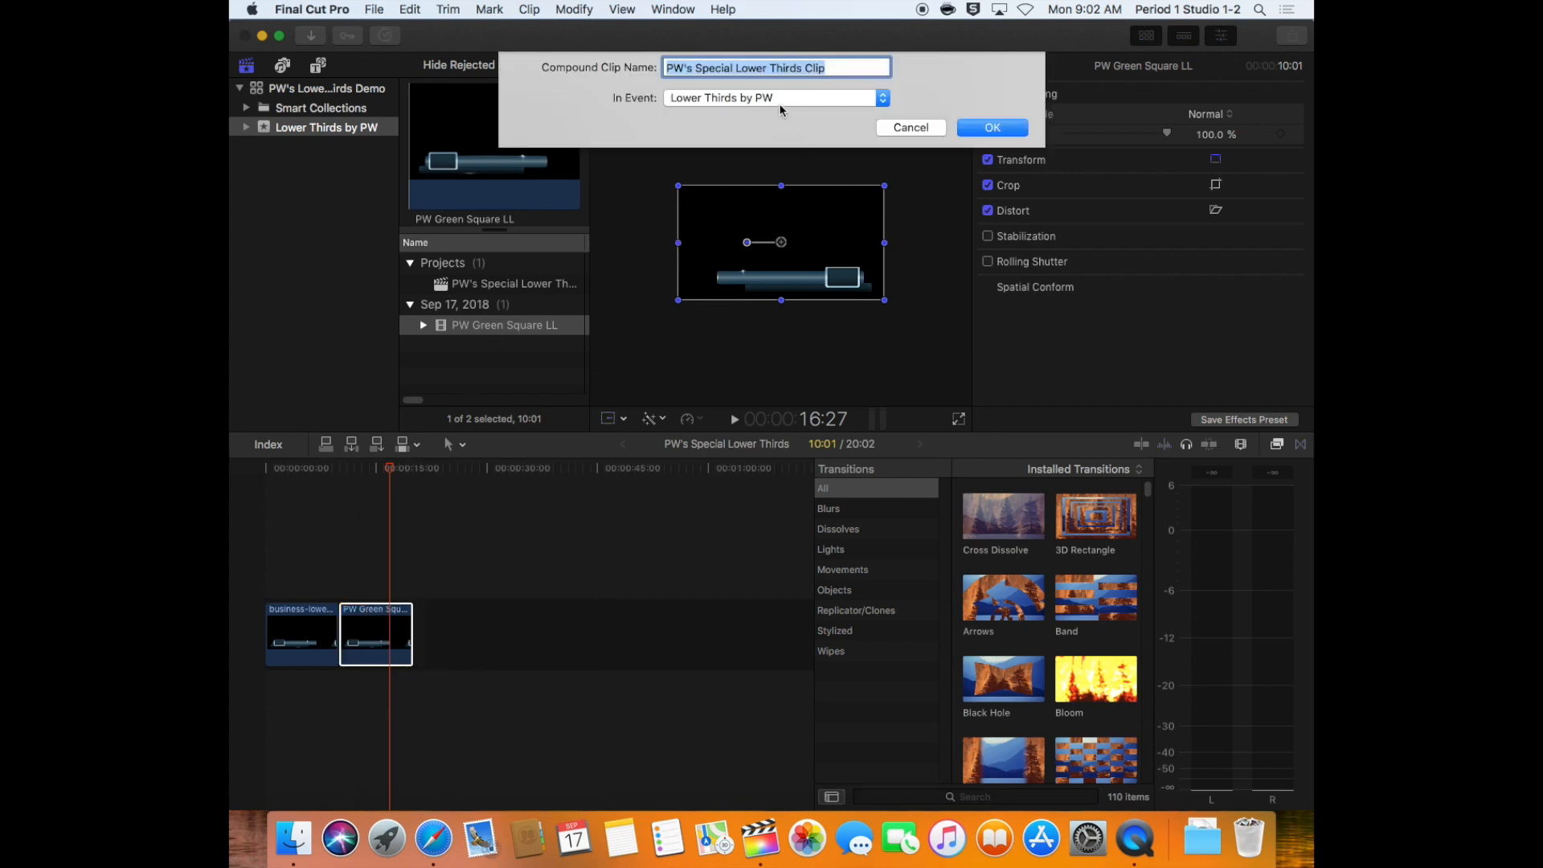
pyautogui.write('PW ')
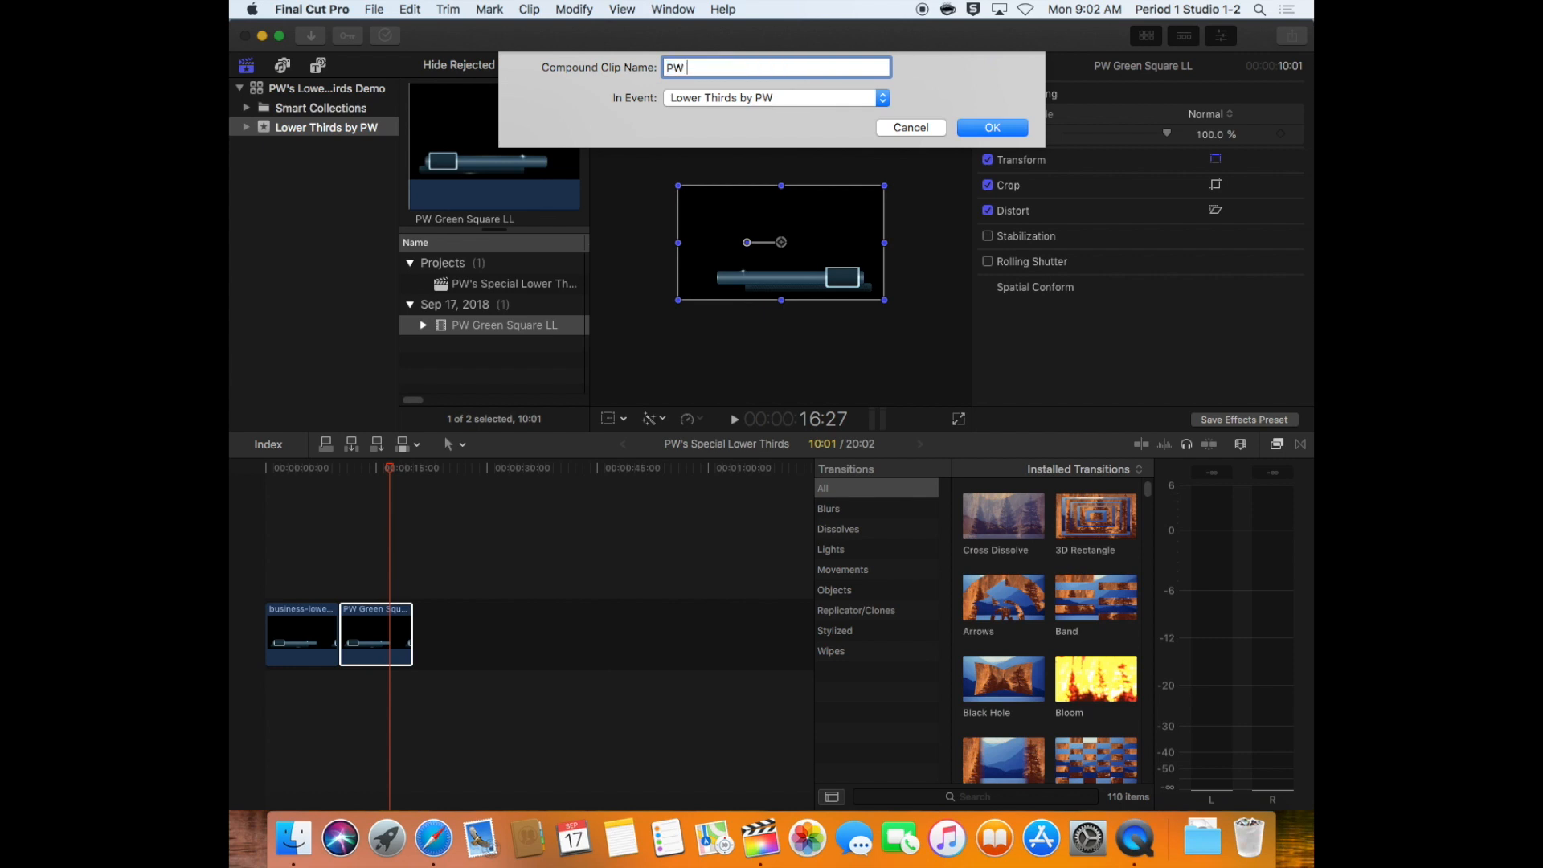
pyautogui.write('Green Square LR')
pyautogui.click(1004, 131)
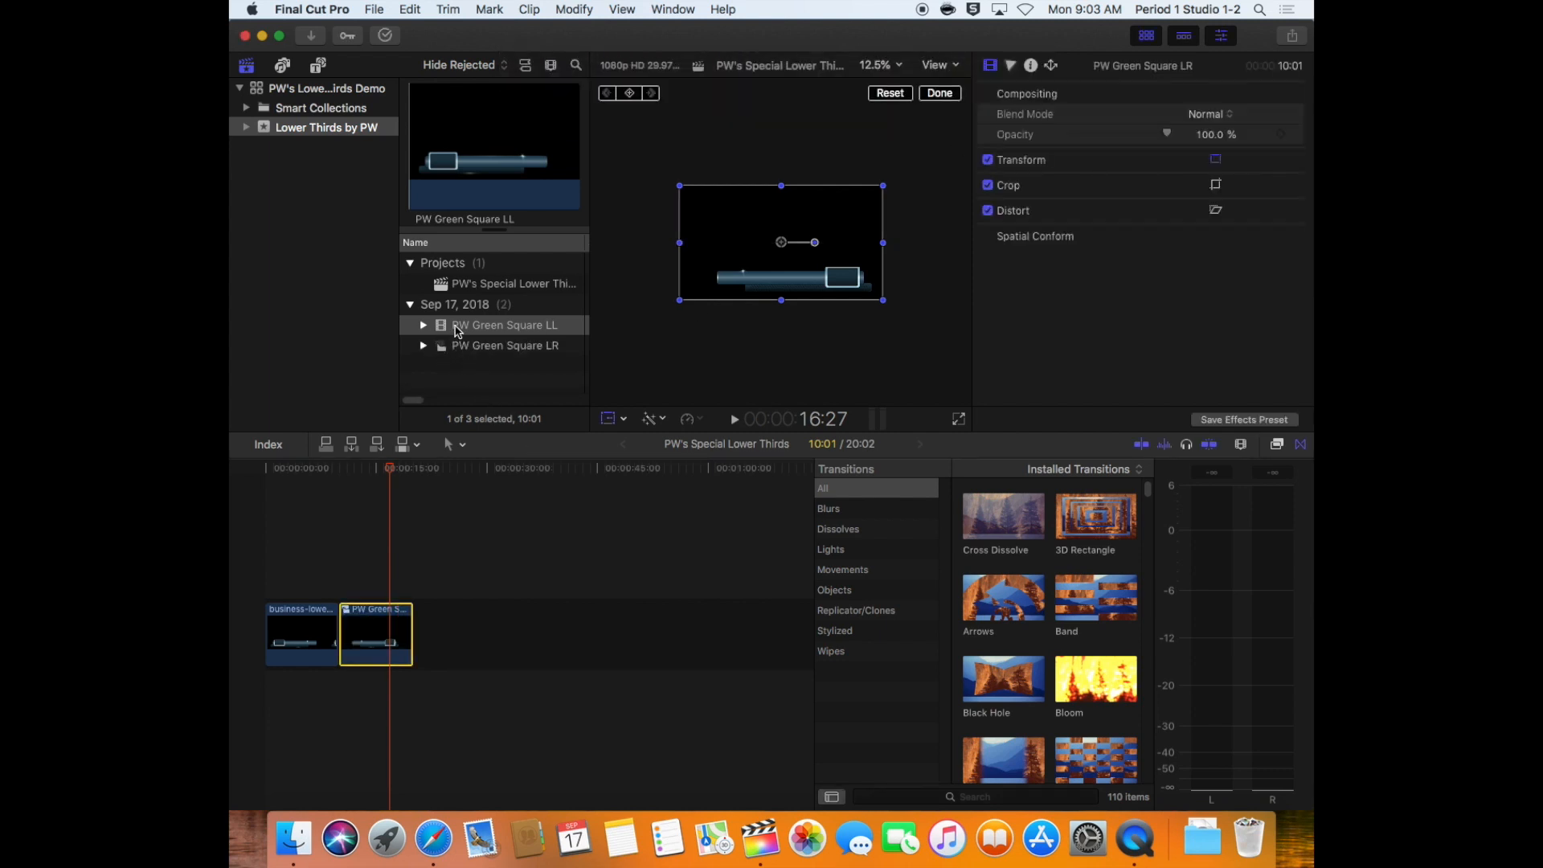
# Compare the PW Green Square LL and PW Green Square LR clips and the project entry in the browser
pyautogui.click(458, 331)
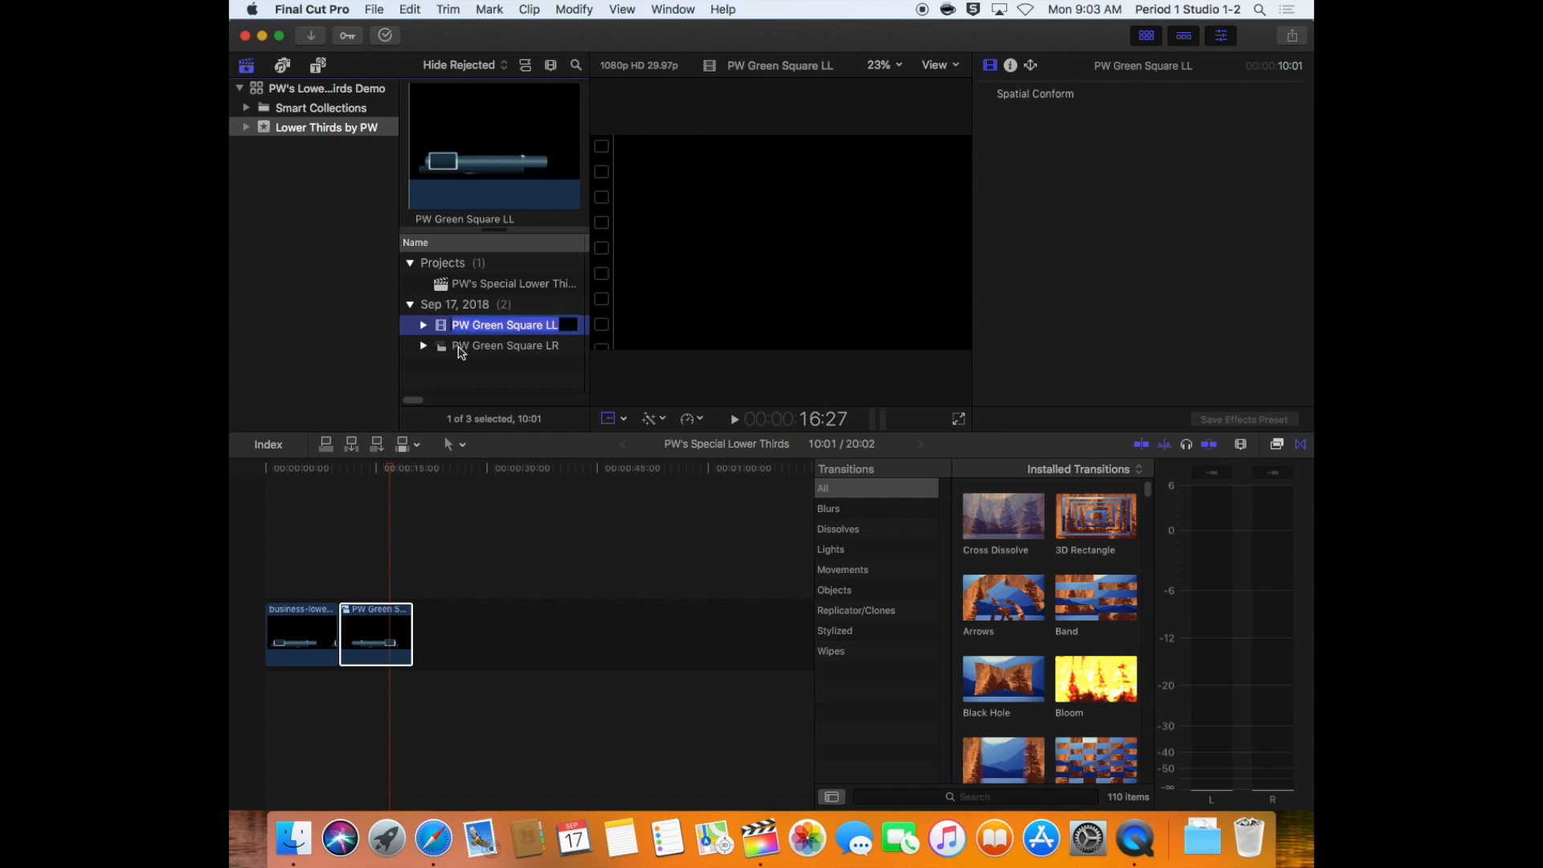
pyautogui.click(459, 350)
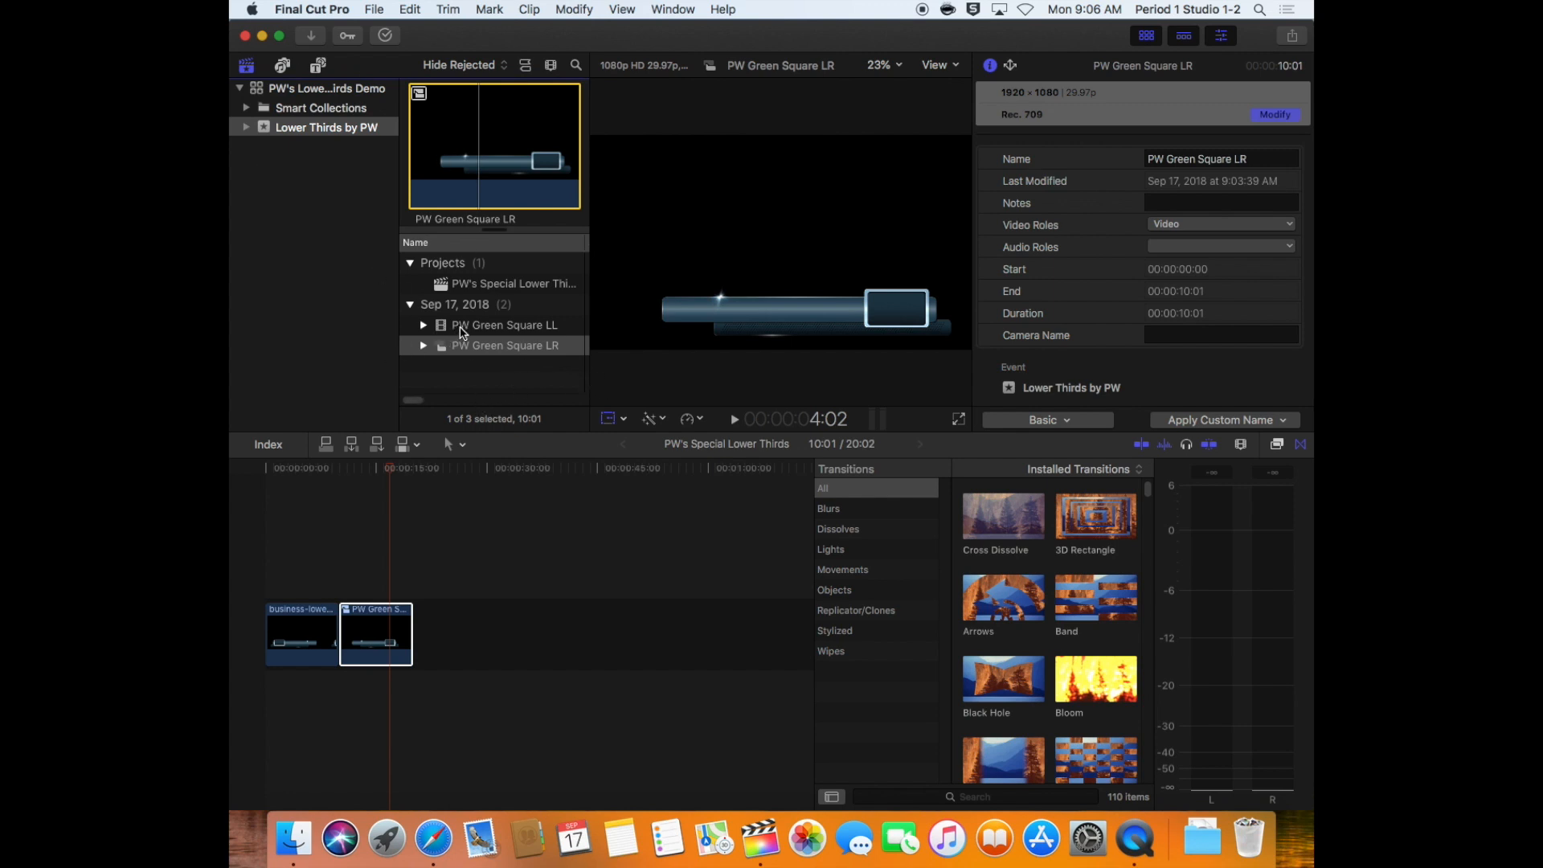
pyautogui.click(458, 326)
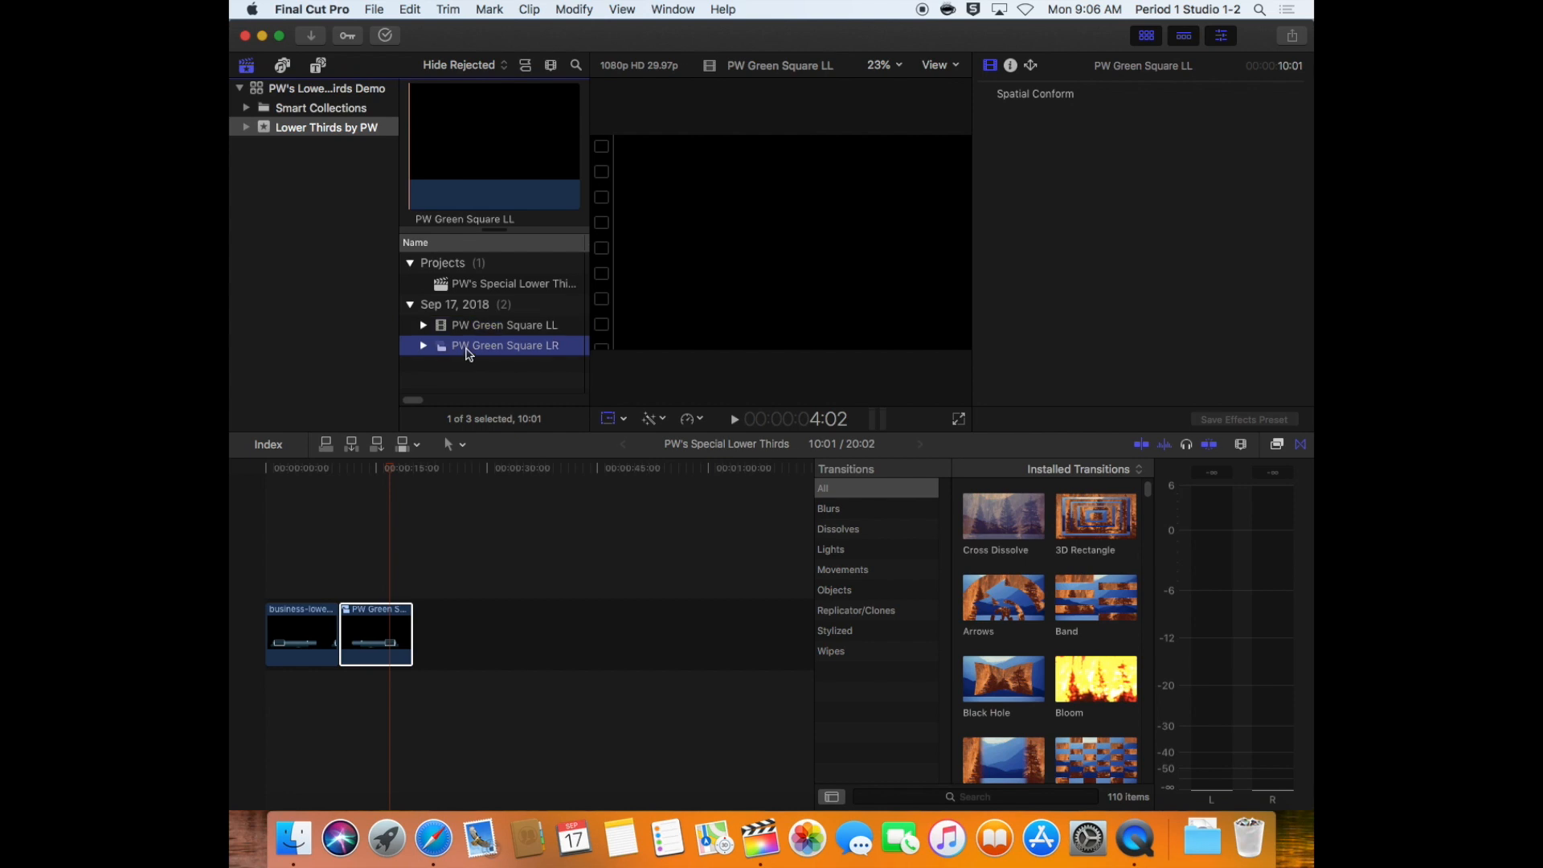
pyautogui.click(470, 286)
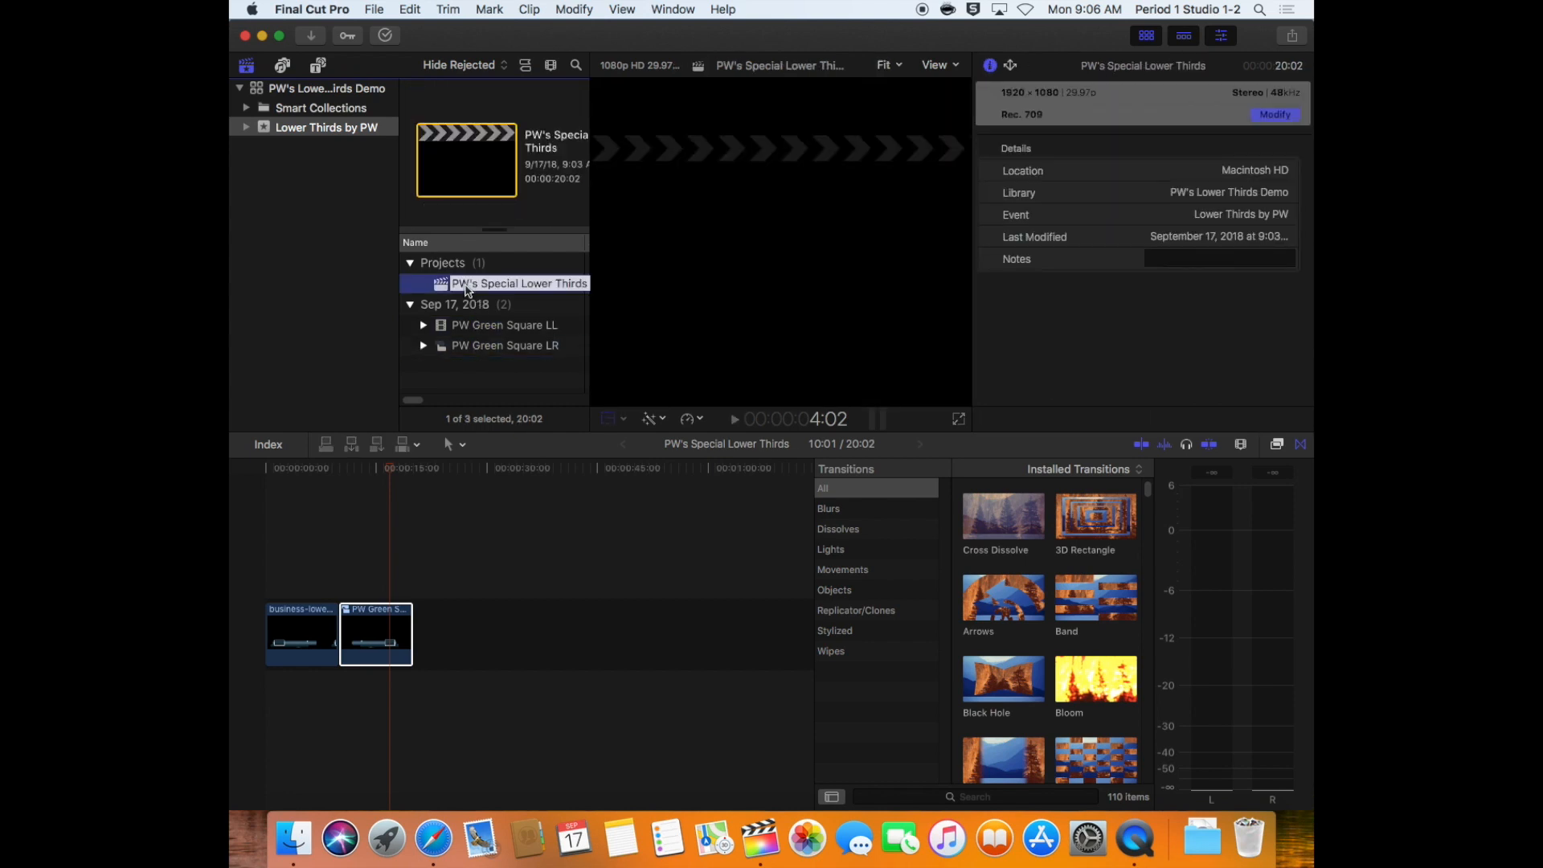
pyautogui.click(477, 374)
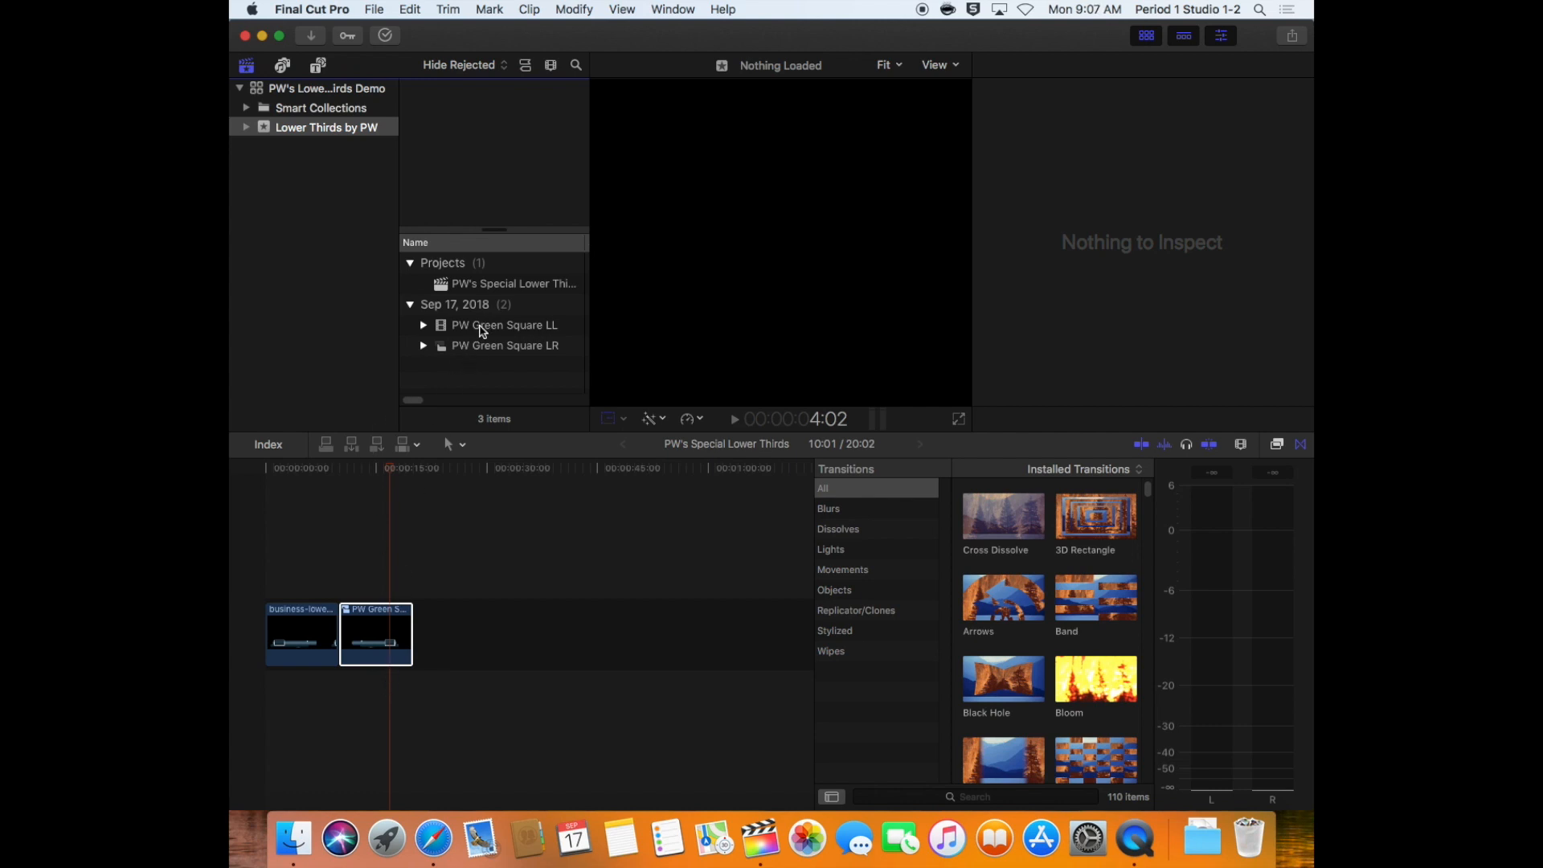
# Append PW Green Square LL from the browser as the third timeline clip and flip it vertically with Transform
pyautogui.moveTo(482, 329); pyautogui.dragTo(482, 639)
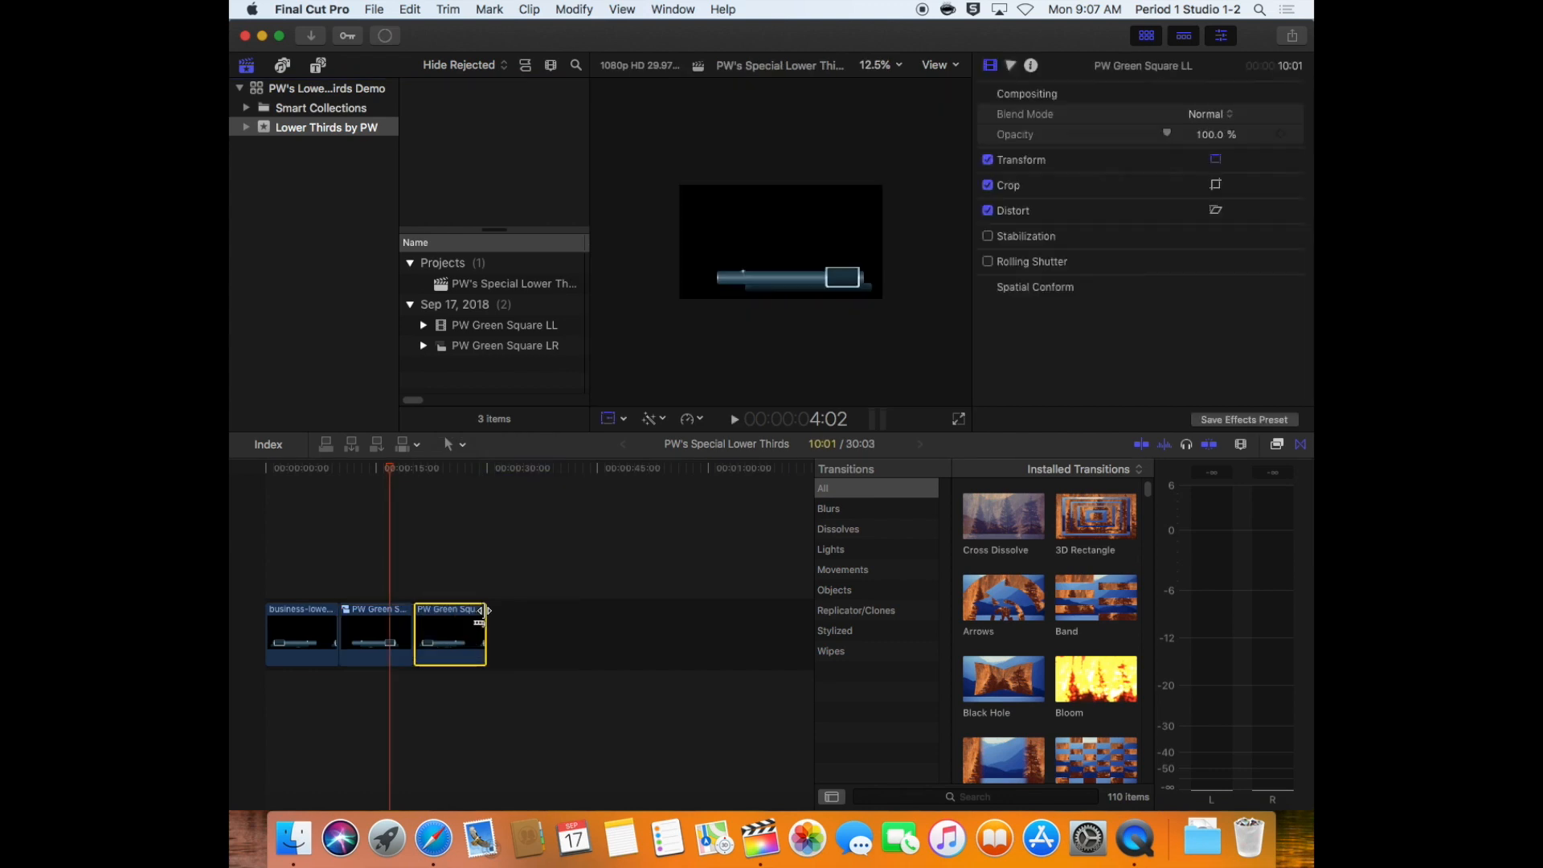
pyautogui.click(441, 464)
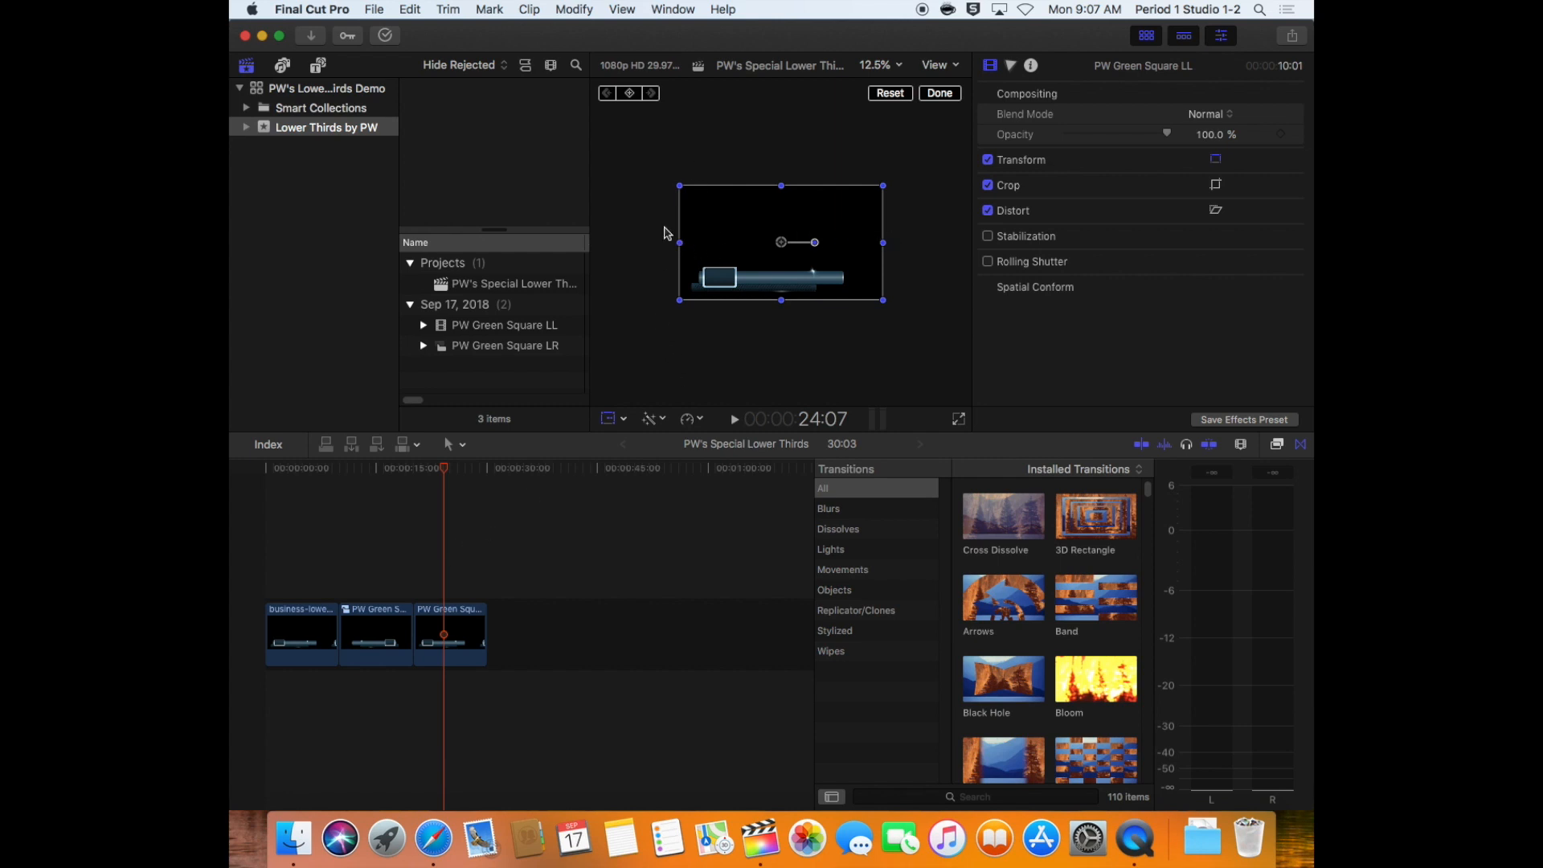
pyautogui.moveTo(782, 304); pyautogui.dragTo(782, 234)
pyautogui.moveTo(431, 468)
pyautogui.mouseDown()
pyautogui.moveTo(470, 468)
pyautogui.moveTo(424, 468)
pyautogui.mouseUp()
# Turn the vertically flipped third timeline clip into a compound clip named PW Green Square UL
pyautogui.click(474, 637)
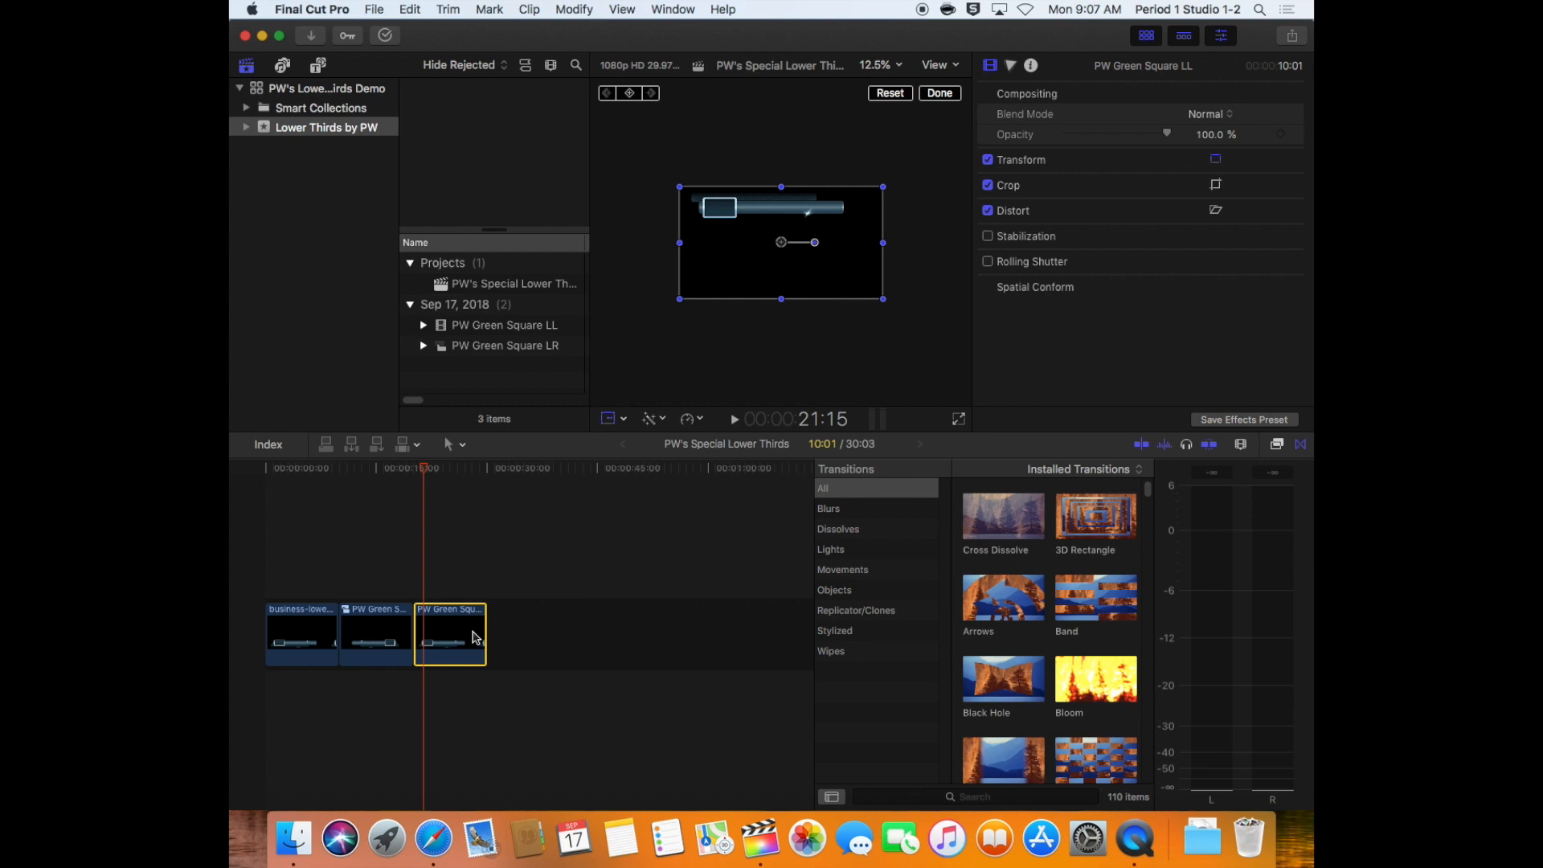
pyautogui.rightClick(454, 637)
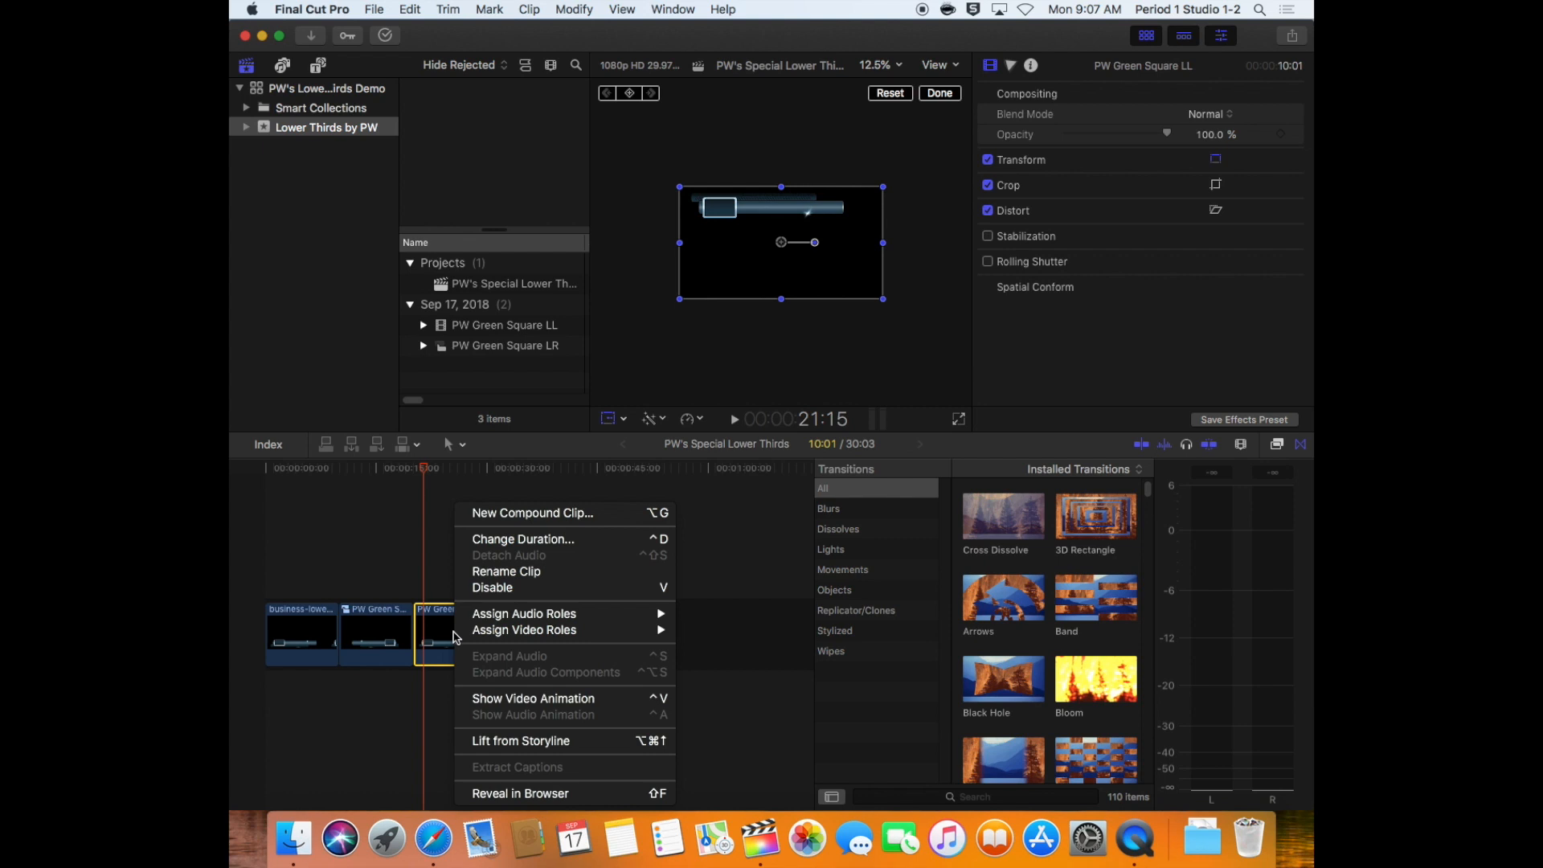
pyautogui.click(526, 514)
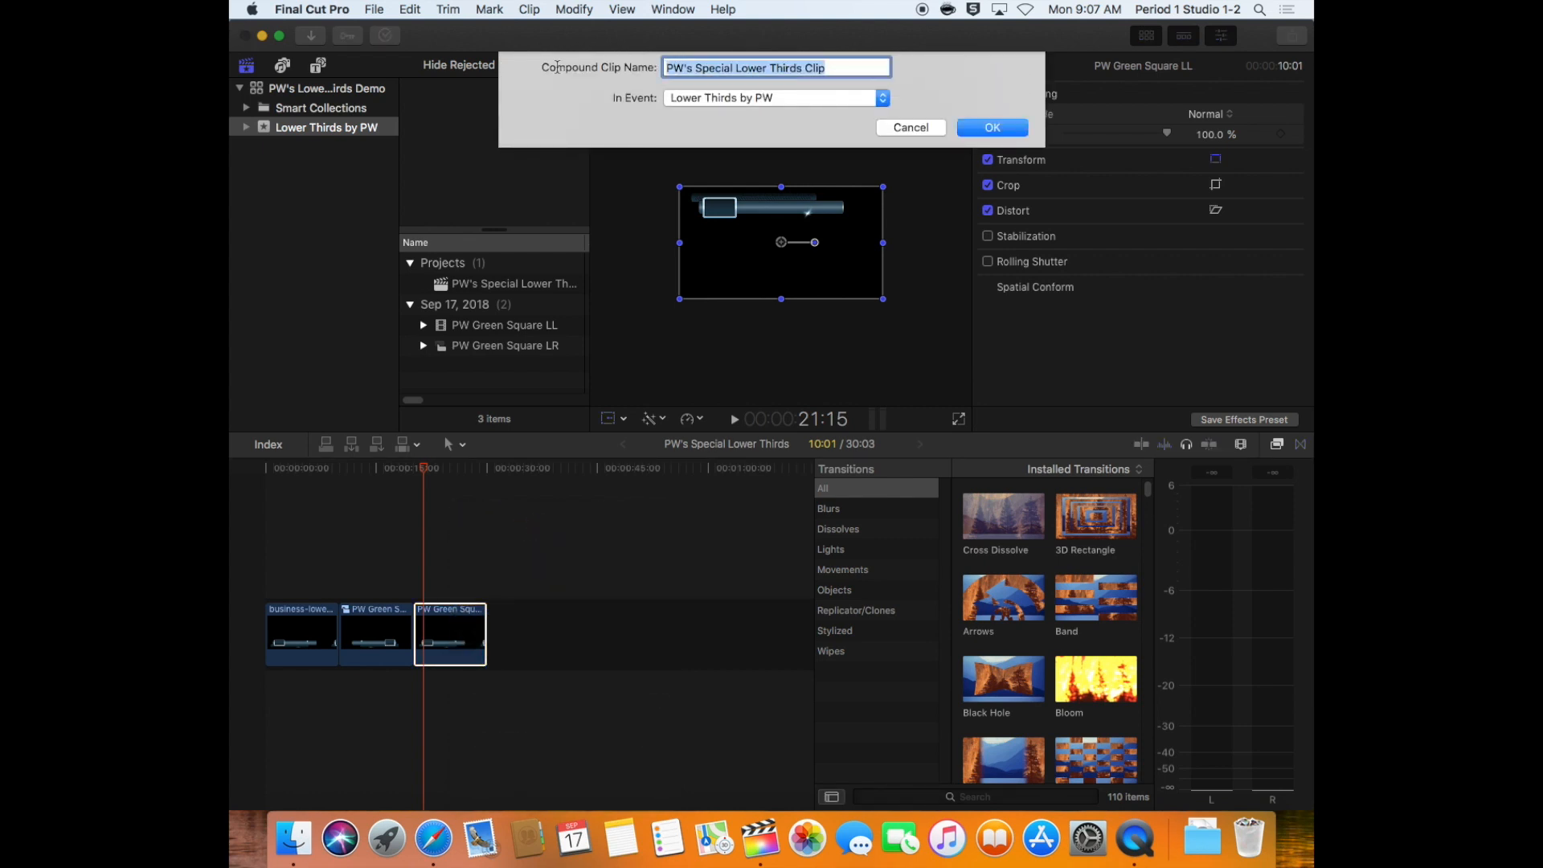
pyautogui.write('PW ')
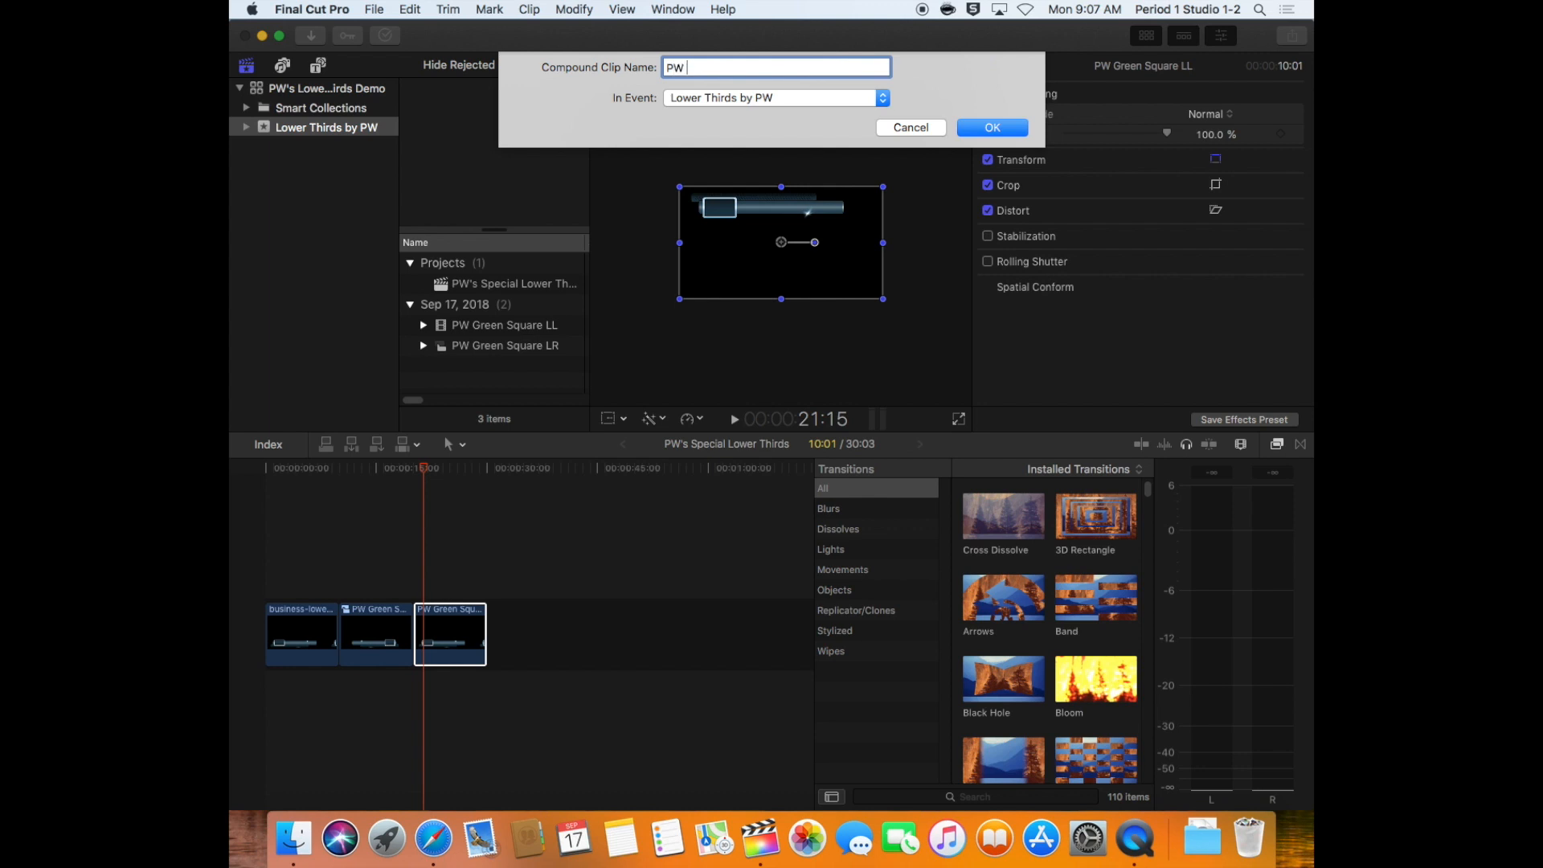
pyautogui.write('Green Square UL')
pyautogui.press('Return')
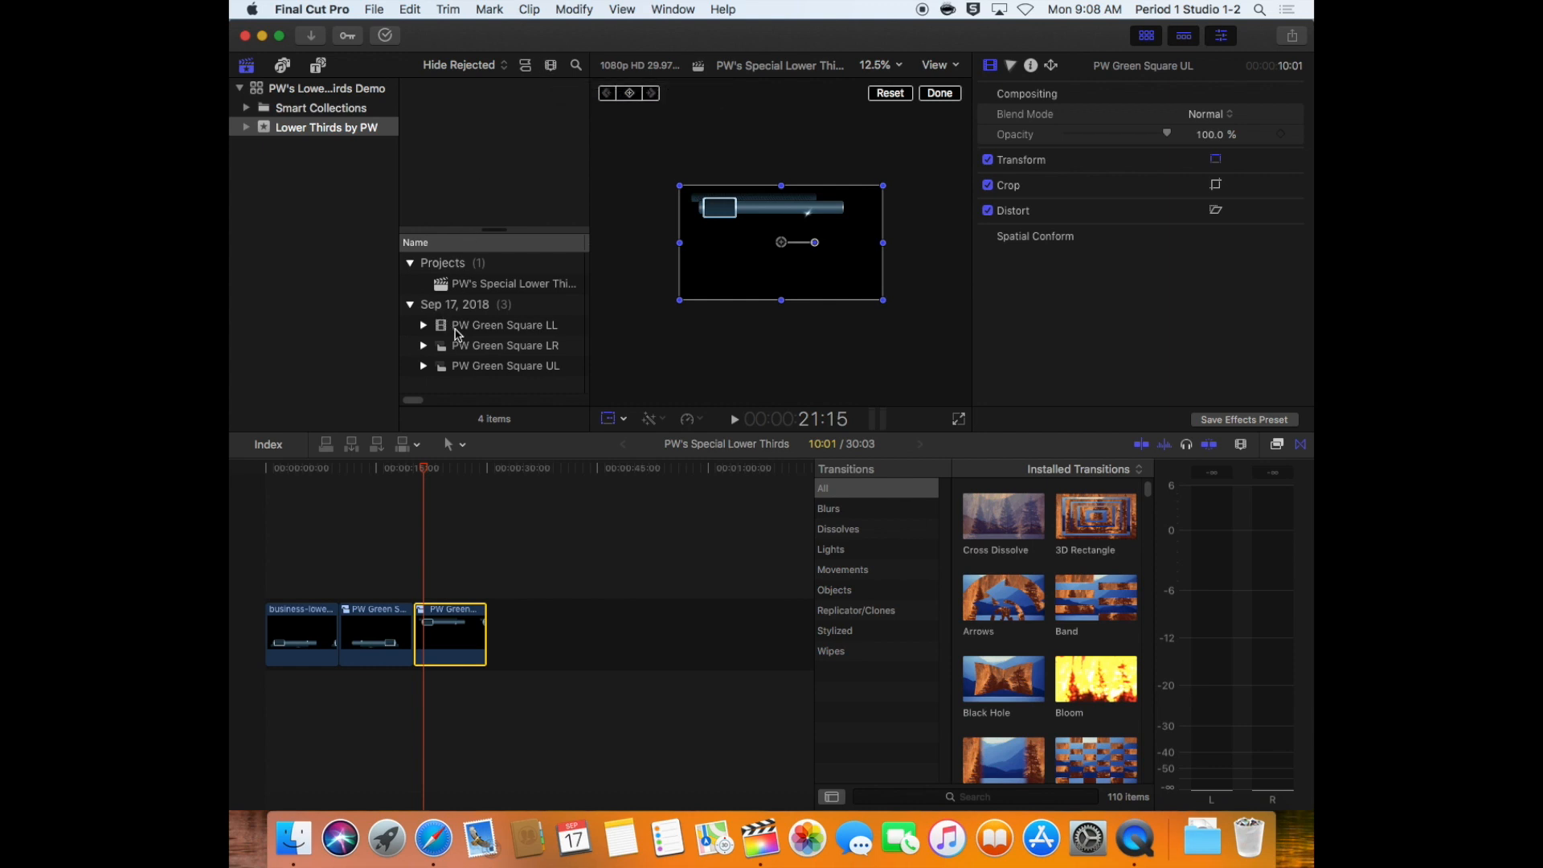
# Append PW Green Square LL as the fourth timeline clip and flip it both horizontally and vertically with Transform
pyautogui.moveTo(456, 333); pyautogui.dragTo(530, 592)
pyautogui.click(531, 594)
pyautogui.hotkey('shift', 't')
pyautogui.moveTo(680, 242); pyautogui.dragTo(883, 243)
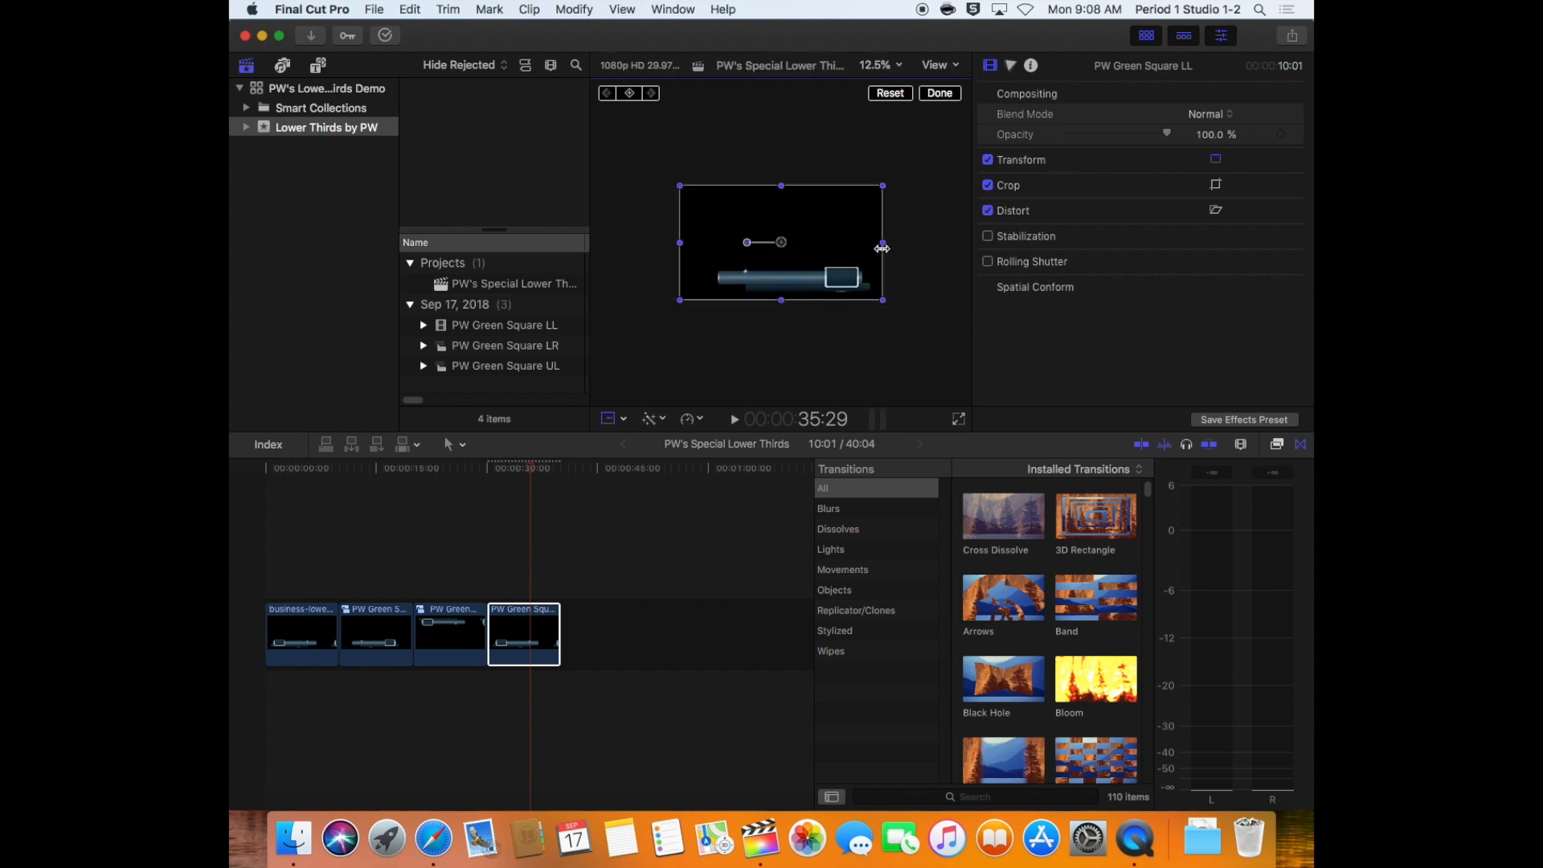
pyautogui.moveTo(780, 294); pyautogui.dragTo(787, 184)
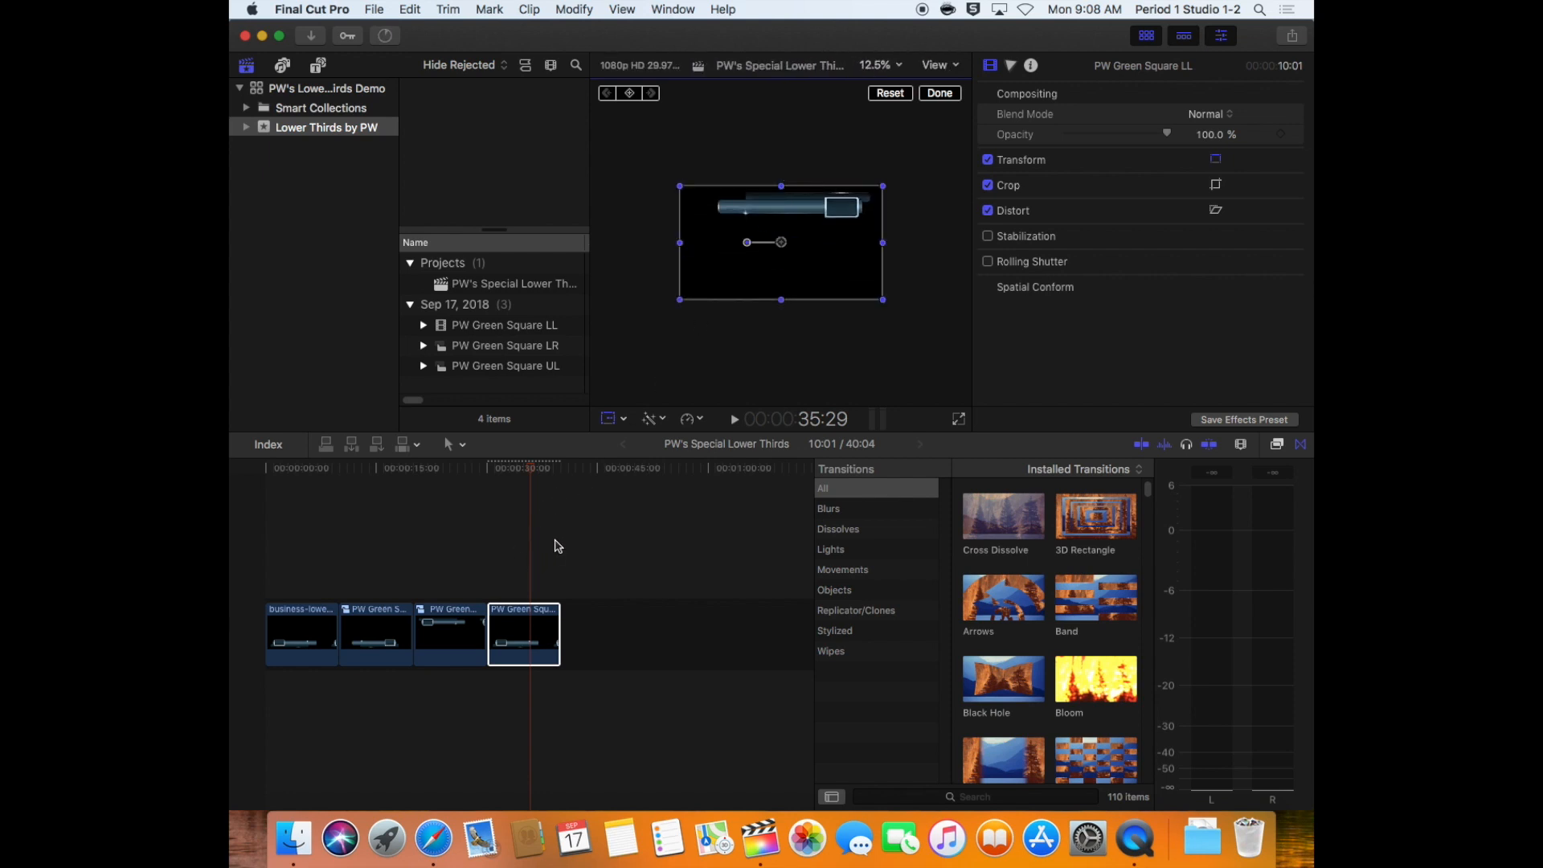
# Turn the doubly flipped fourth timeline clip into a compound clip named PW Green Square UR
pyautogui.click(554, 541)
pyautogui.rightClick(536, 625)
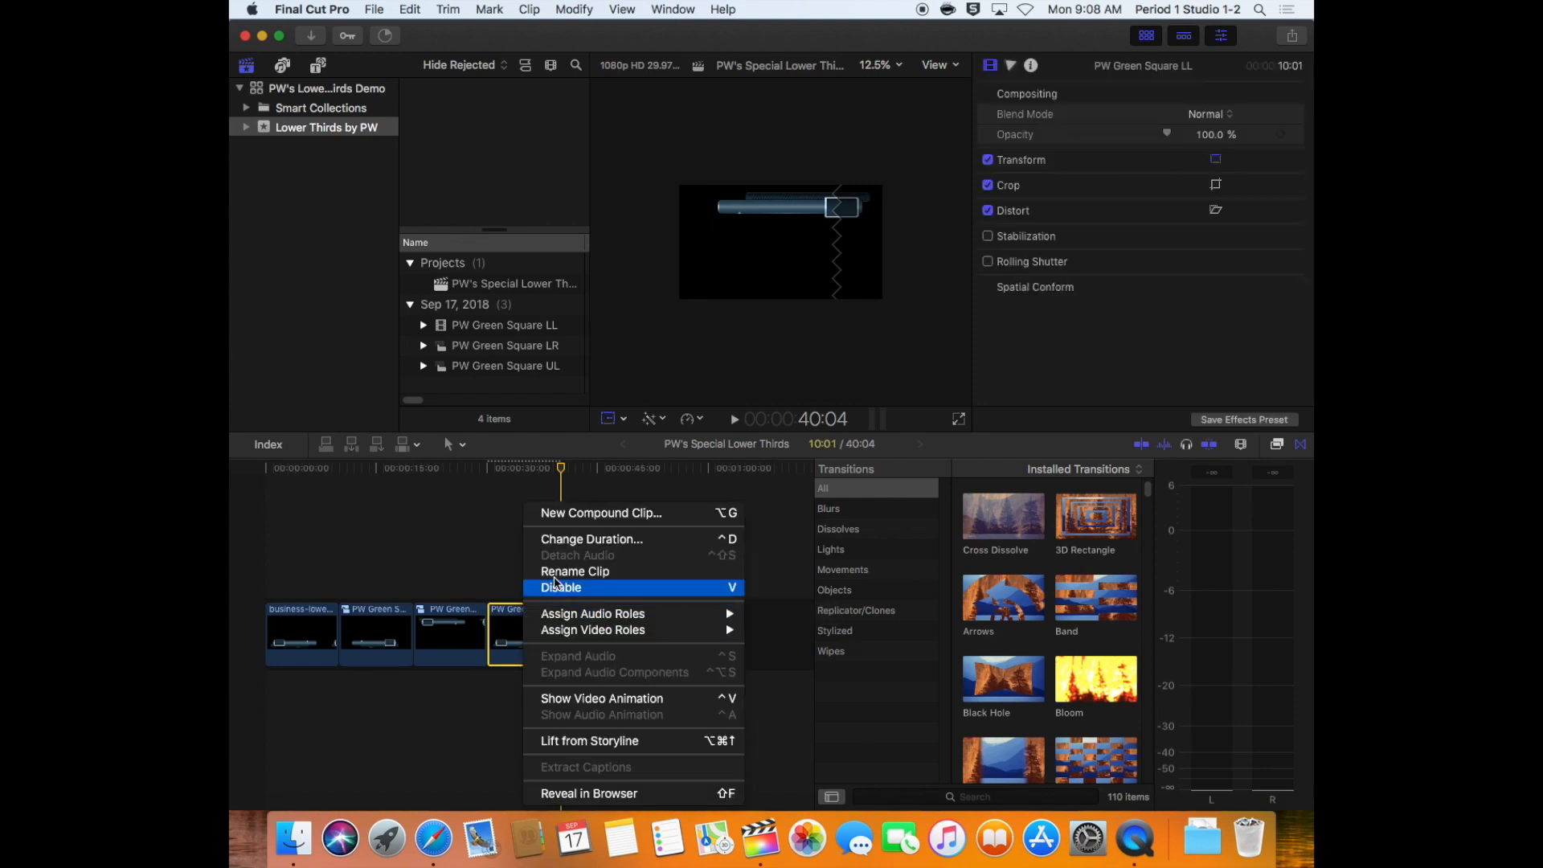
pyautogui.click(561, 514)
pyautogui.write('P')
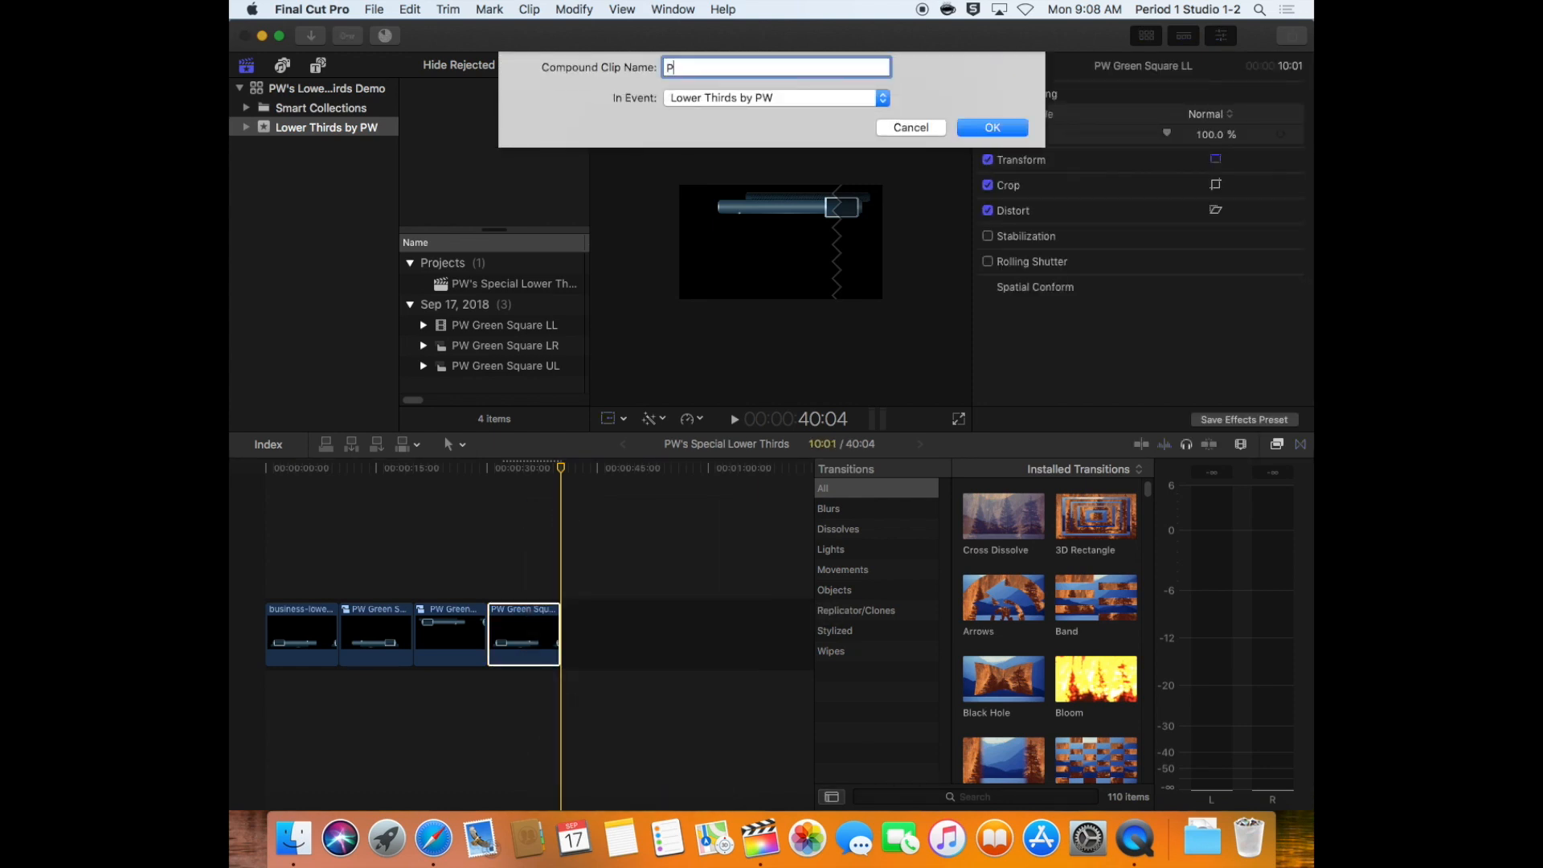
pyautogui.write('W Green Square UR')
pyautogui.press('Return')
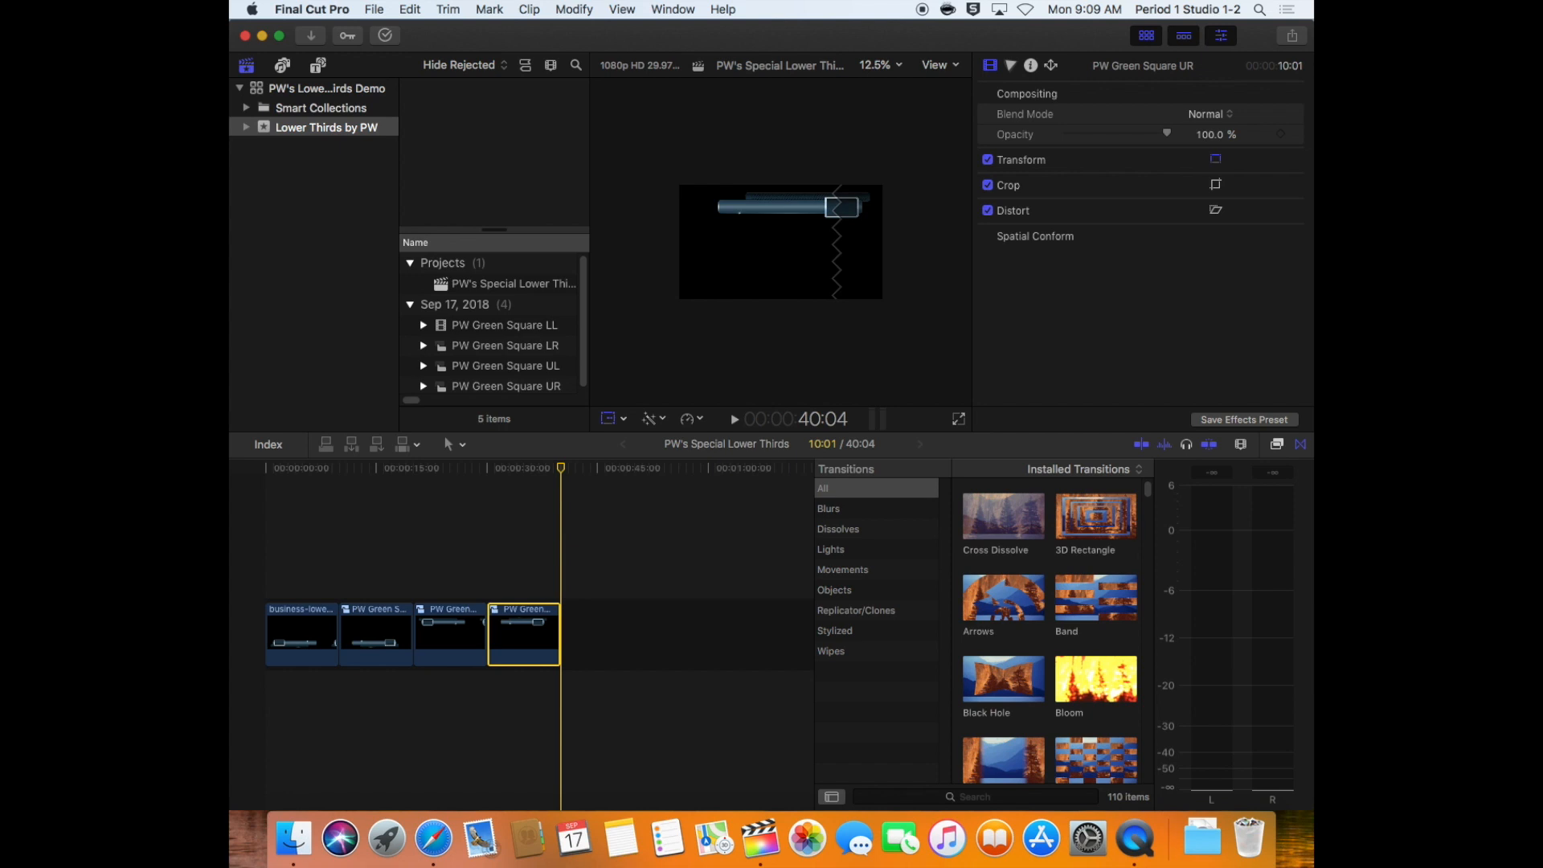
# Turn the unflipped first timeline clip into a compound clip named PW Green Square LL and check the browser's clip list
pyautogui.rightClick(294, 648)
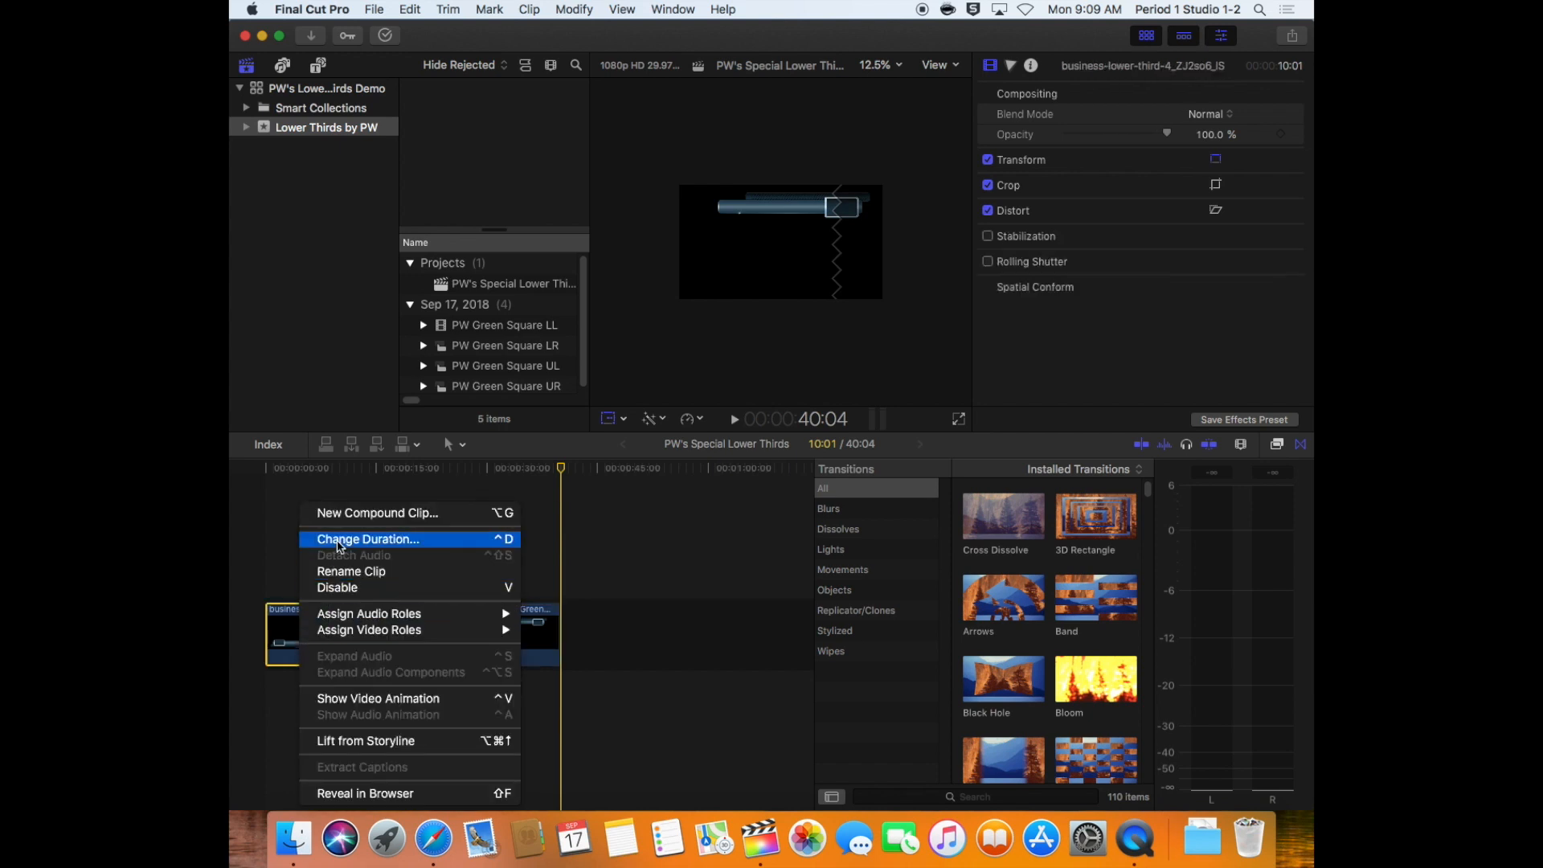
pyautogui.click(343, 514)
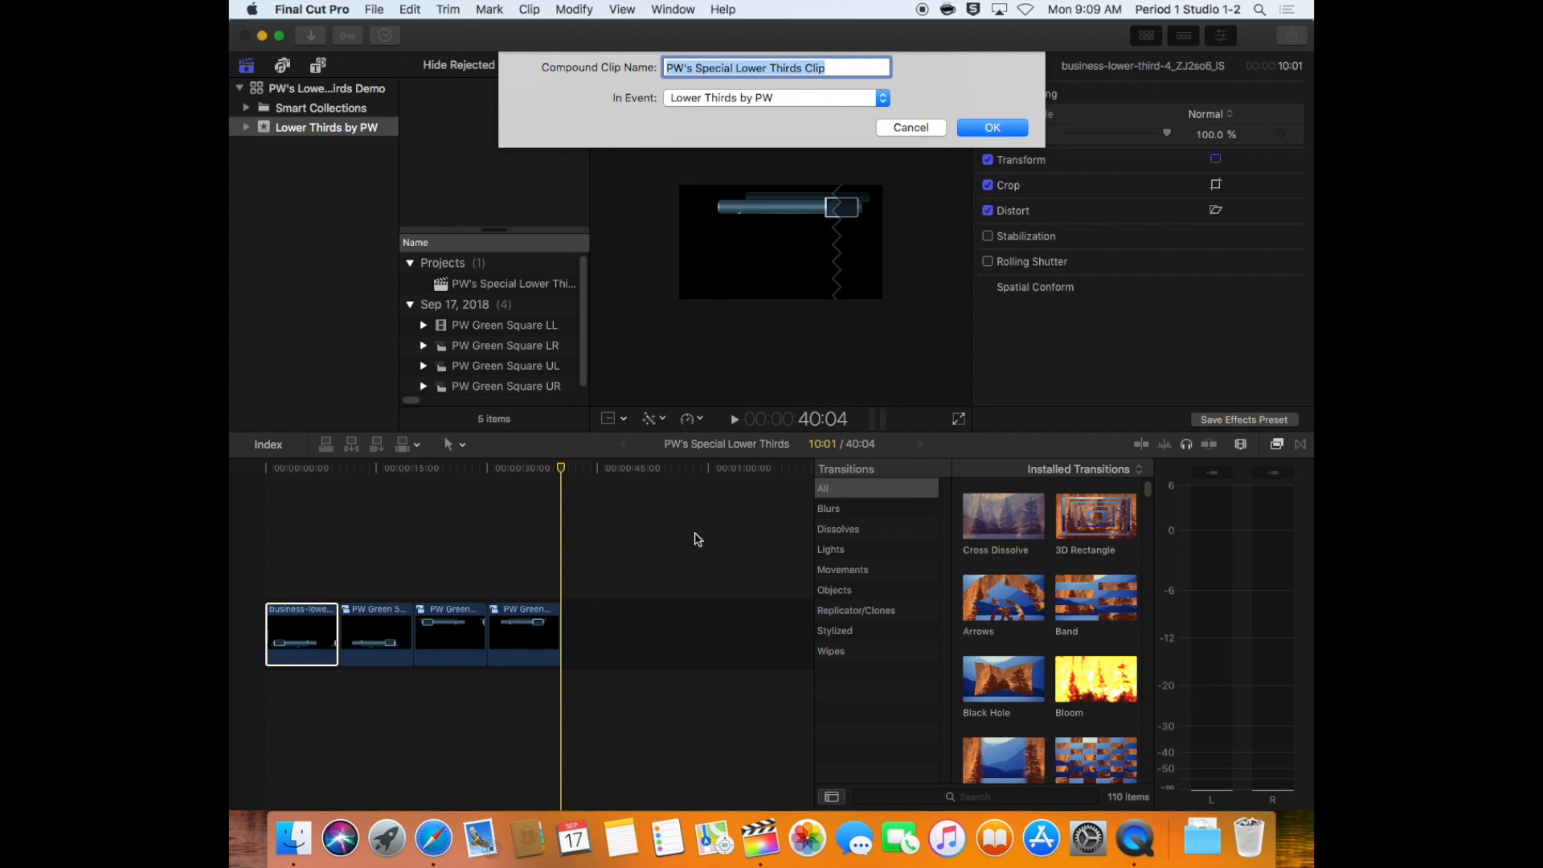
pyautogui.write('PW Green ')
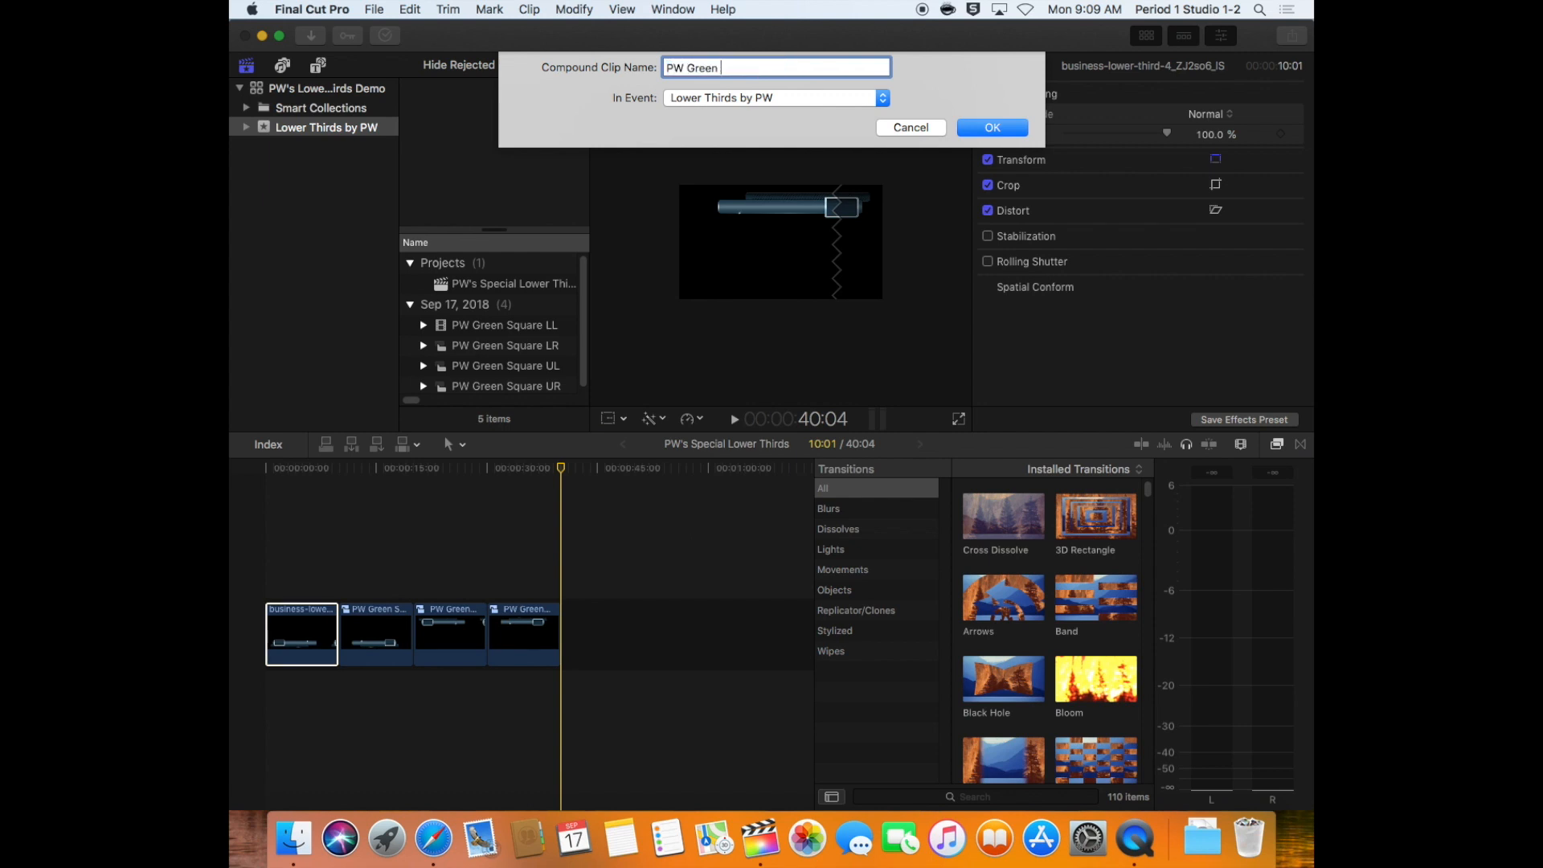
pyautogui.write('Square LL')
pyautogui.press('Return')
pyautogui.scroll(-1, 482, 373)
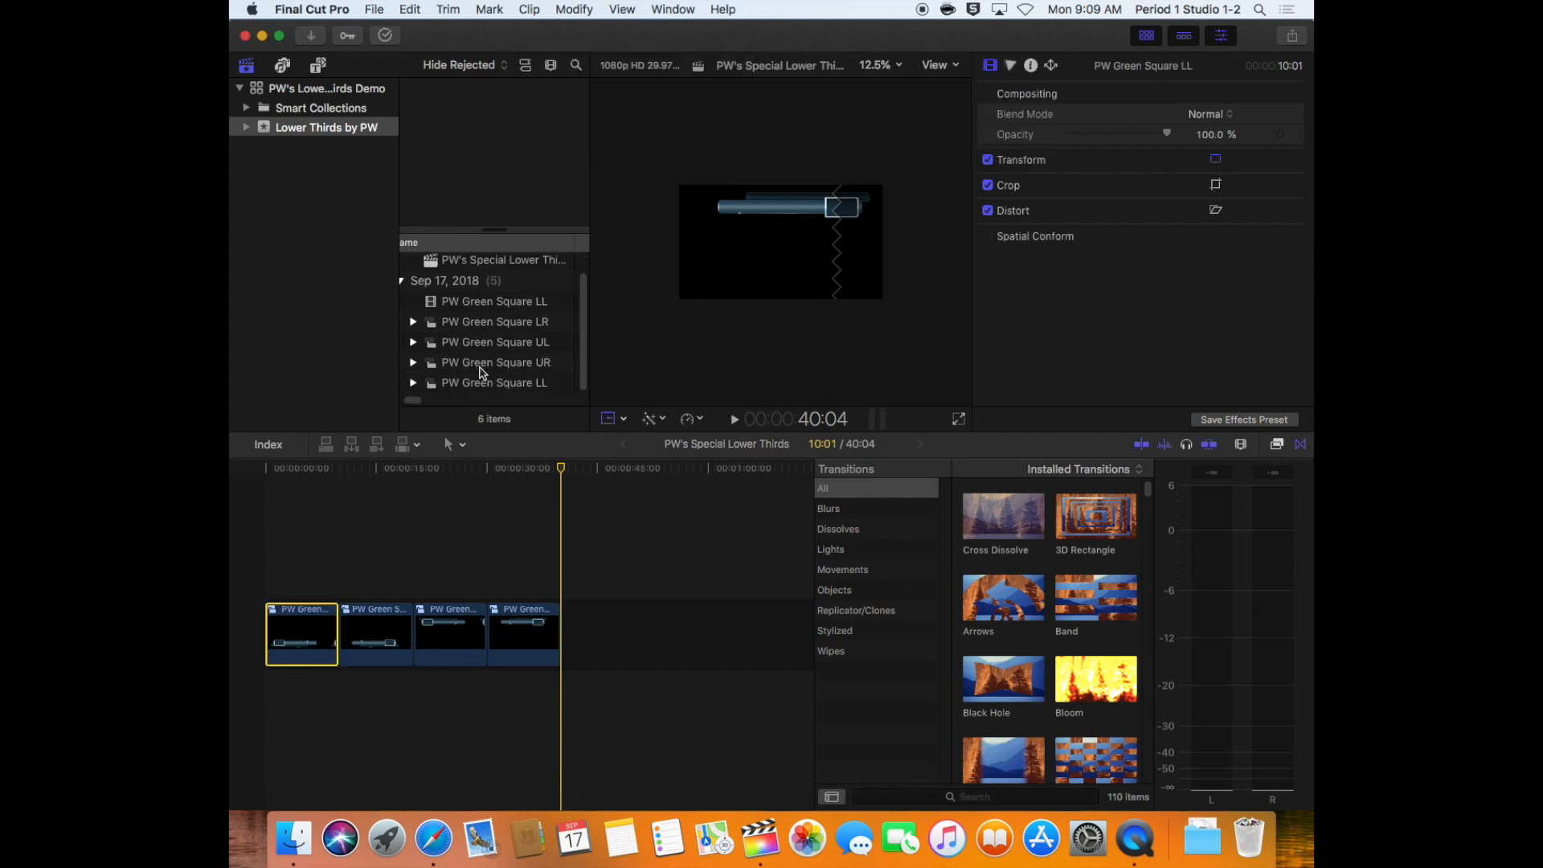